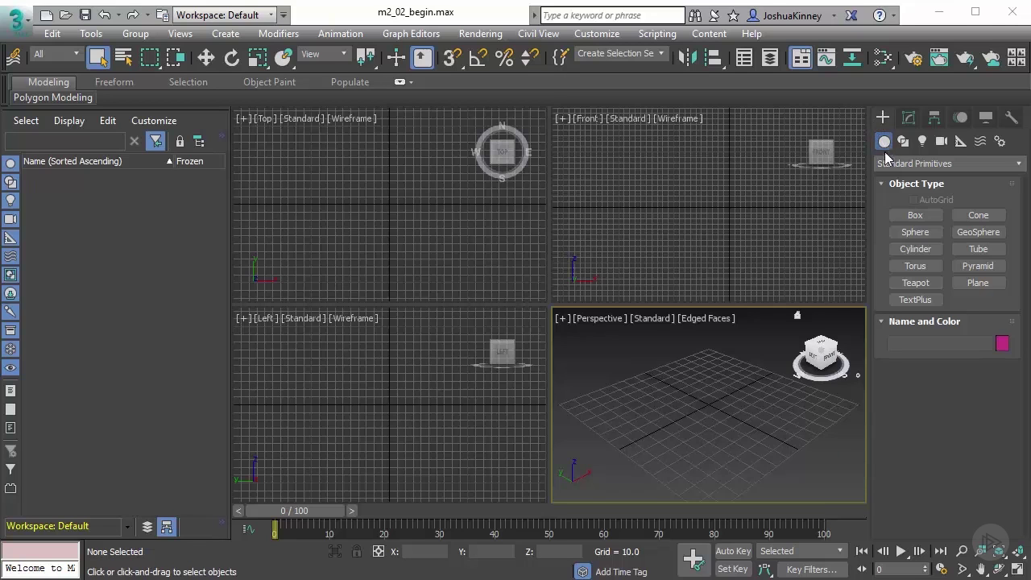
# Draw a plane in the Front viewport and set its Length and Width to 200
pyautogui.click(977, 283)
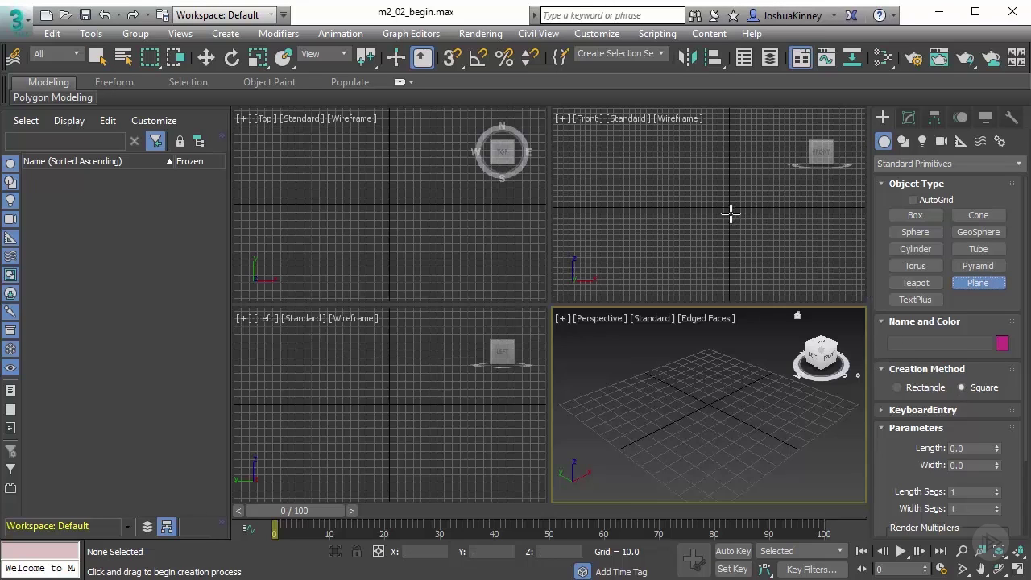
pyautogui.moveTo(729, 208); pyautogui.dragTo(706, 161)
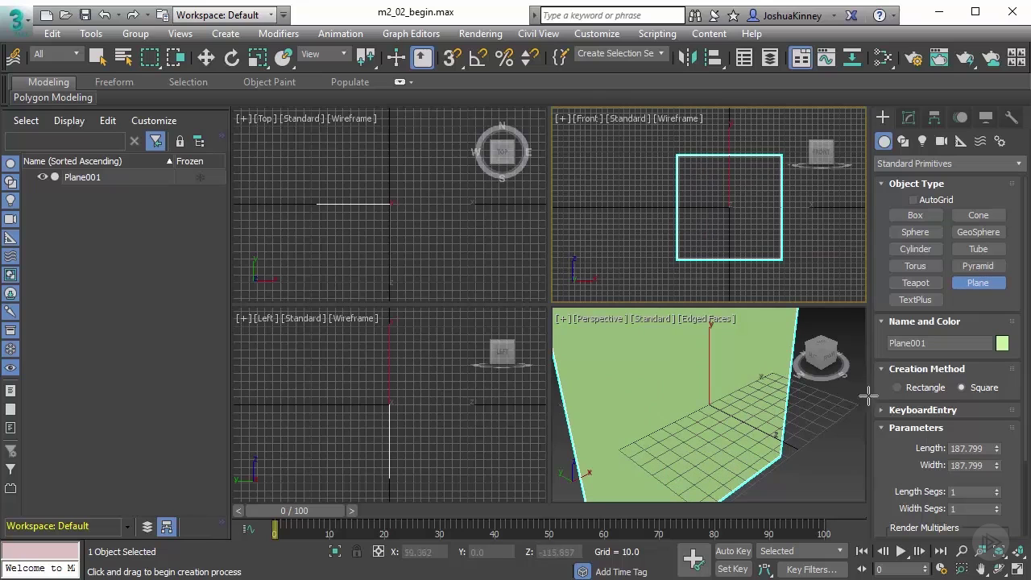
pyautogui.doubleClick(985, 449)
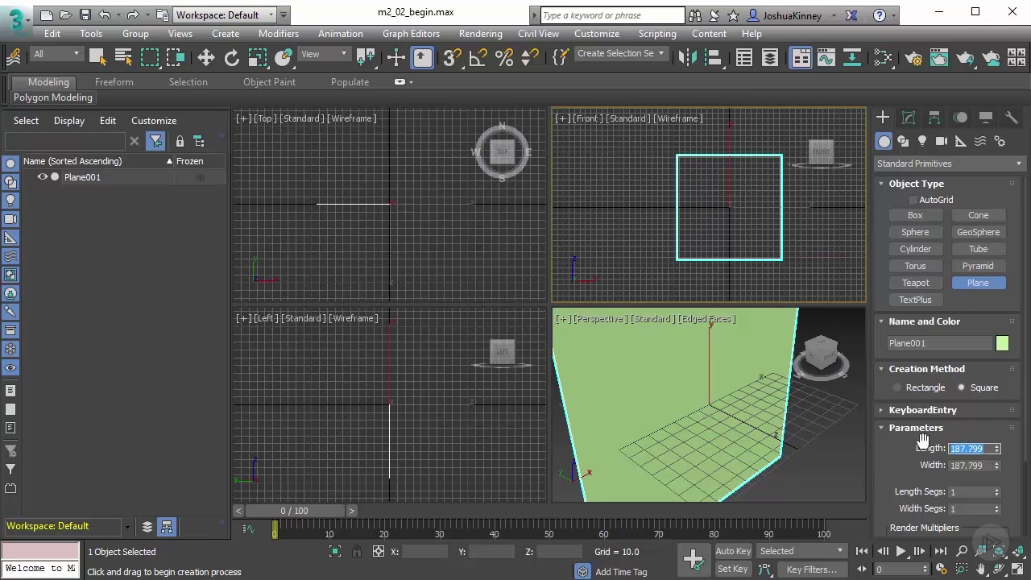
pyautogui.write('200')
pyautogui.press('Return')
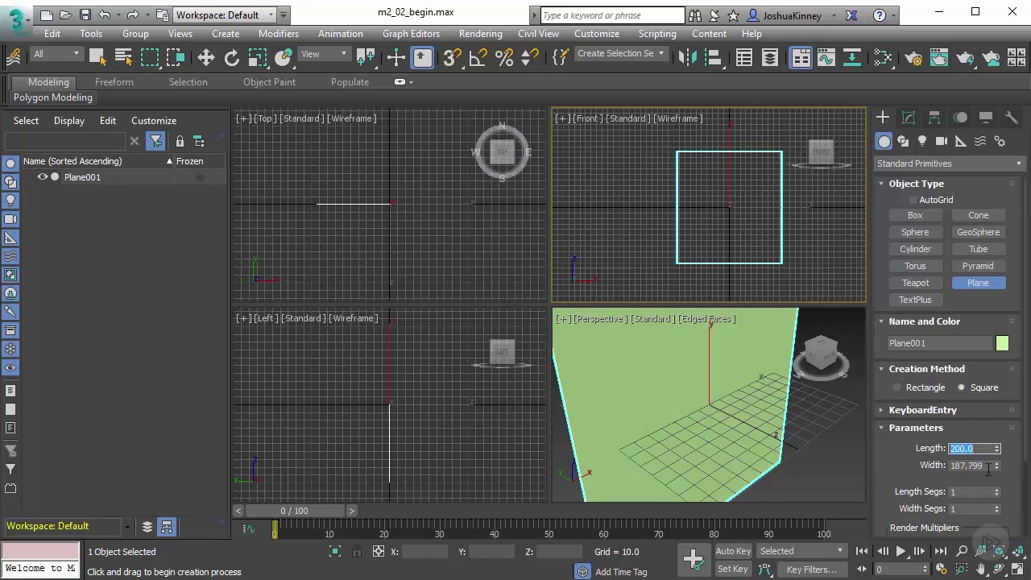
pyautogui.press('Tab')
pyautogui.write('200')
pyautogui.press('Return')
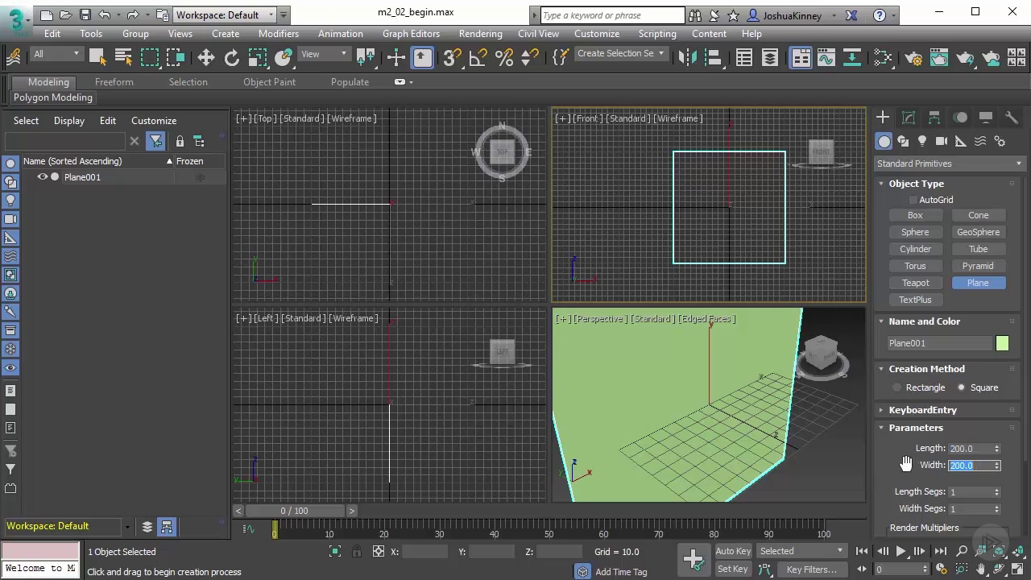
# Add Standard Material #2 with a pod_front Bitmap wired into its Diffuse Color
pyautogui.click(883, 61)
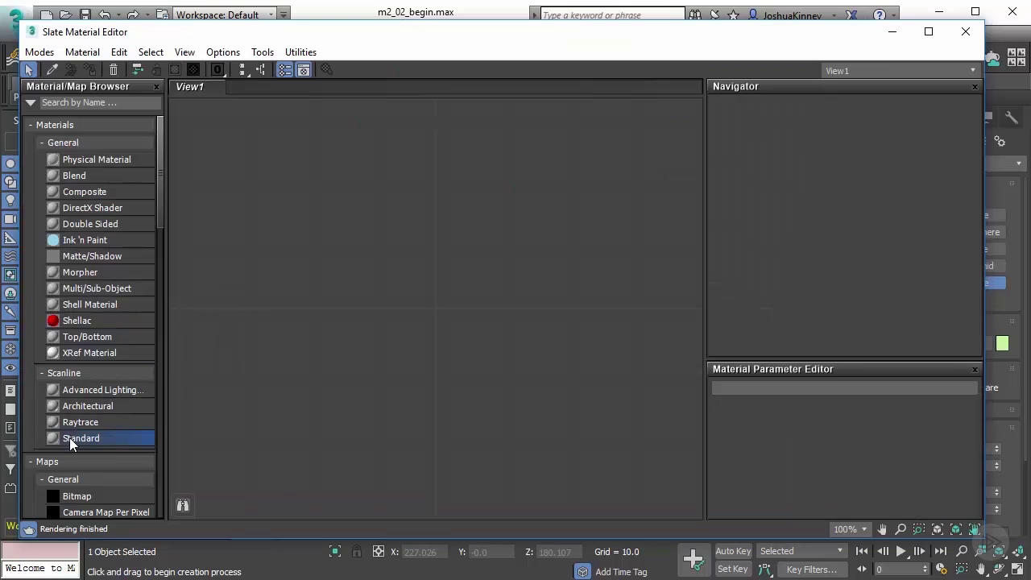
pyautogui.click(445, 246)
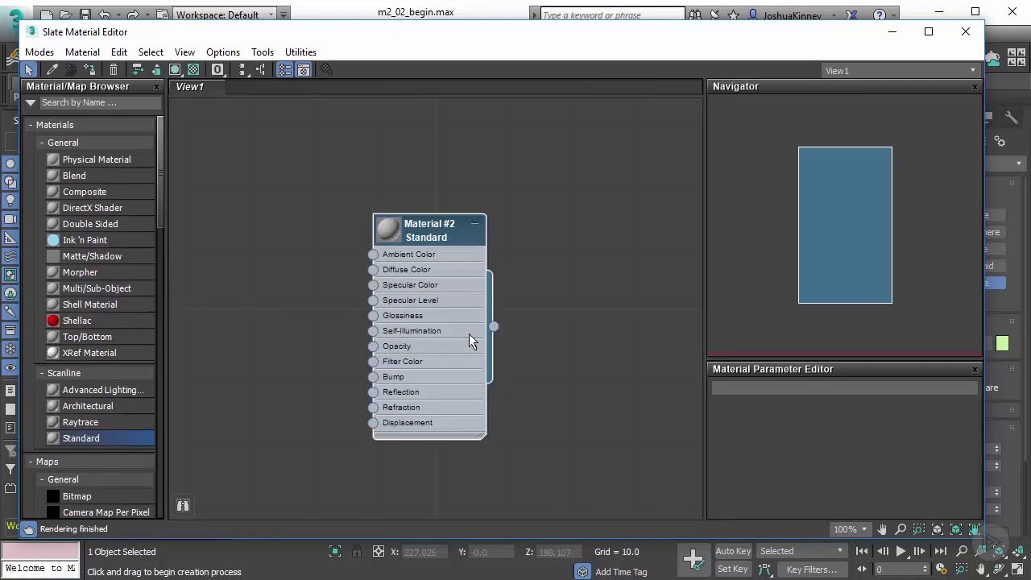
pyautogui.click(372, 270)
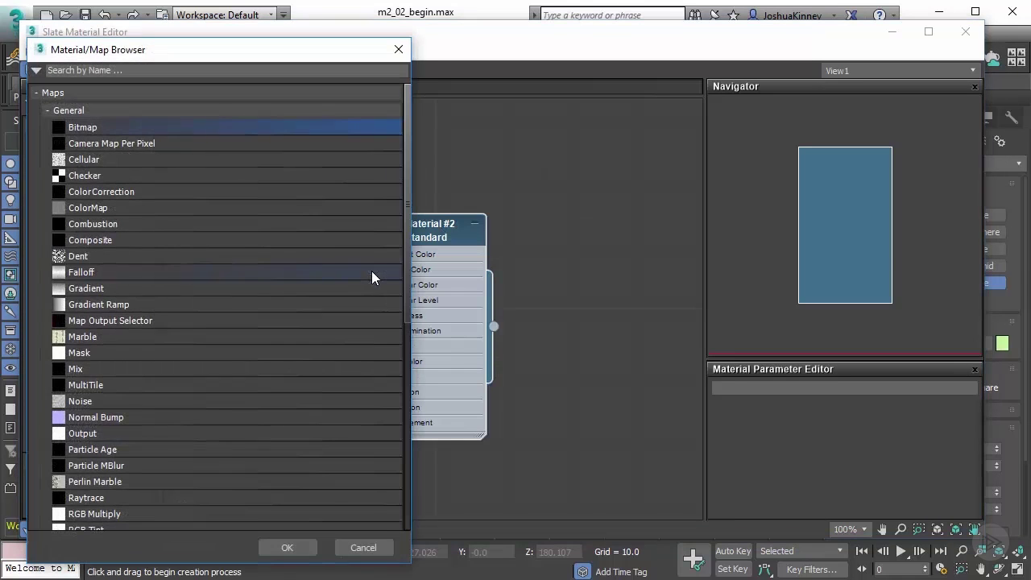
pyautogui.doubleClick(83, 127)
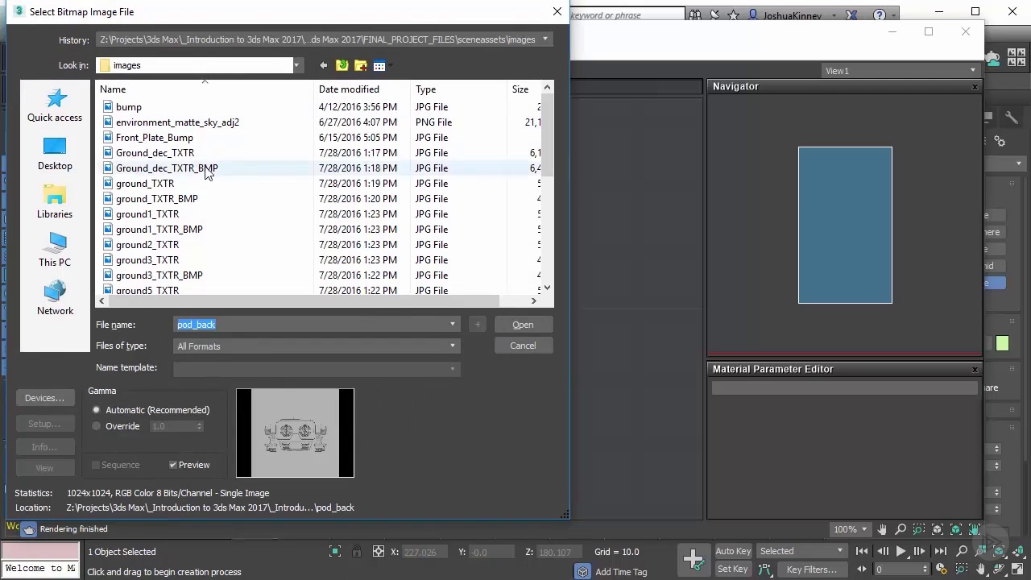
pyautogui.scroll(-4, 166, 201)
pyautogui.scroll(-1, 165, 201)
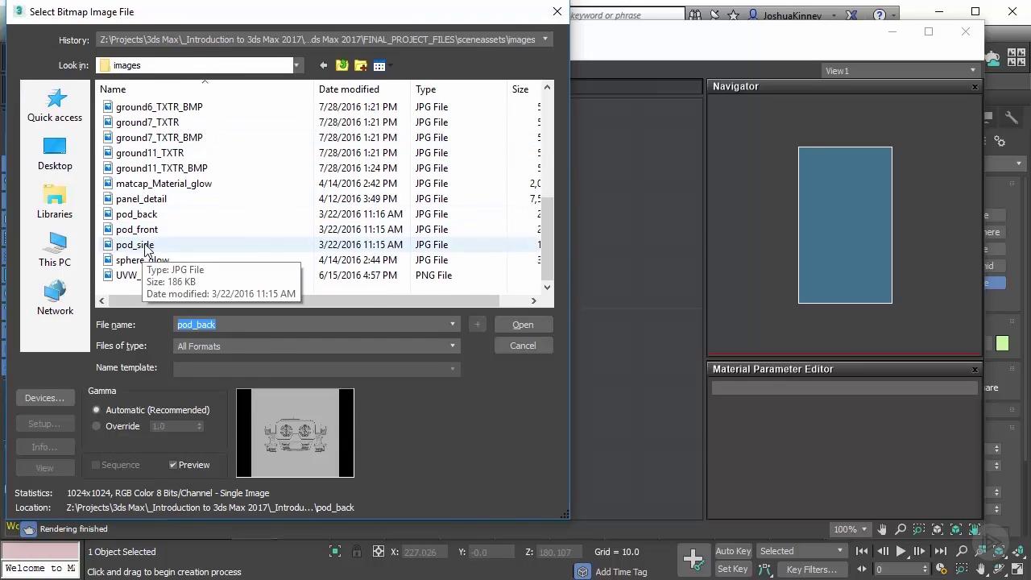
pyautogui.doubleClick(146, 230)
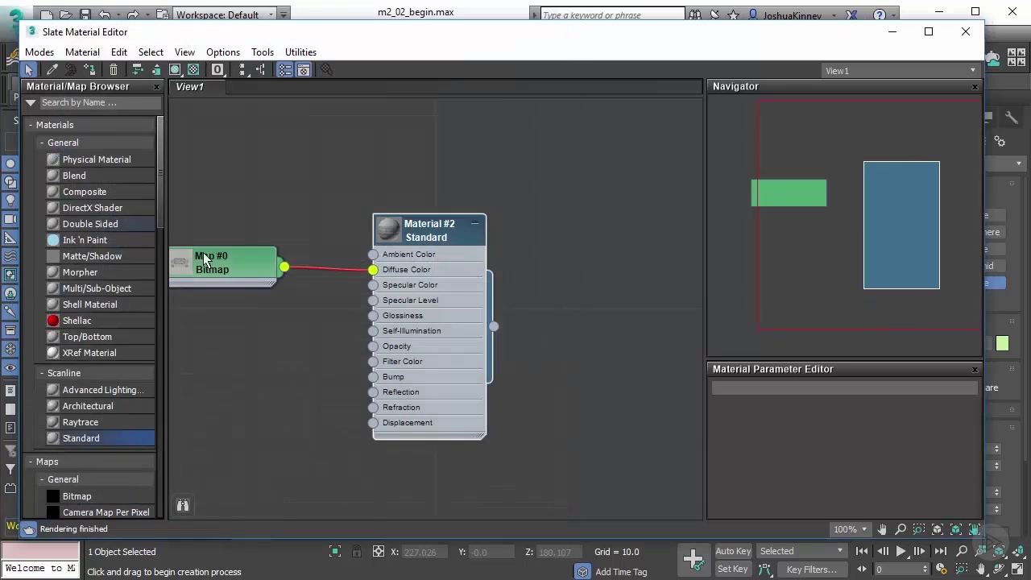
pyautogui.doubleClick(435, 319)
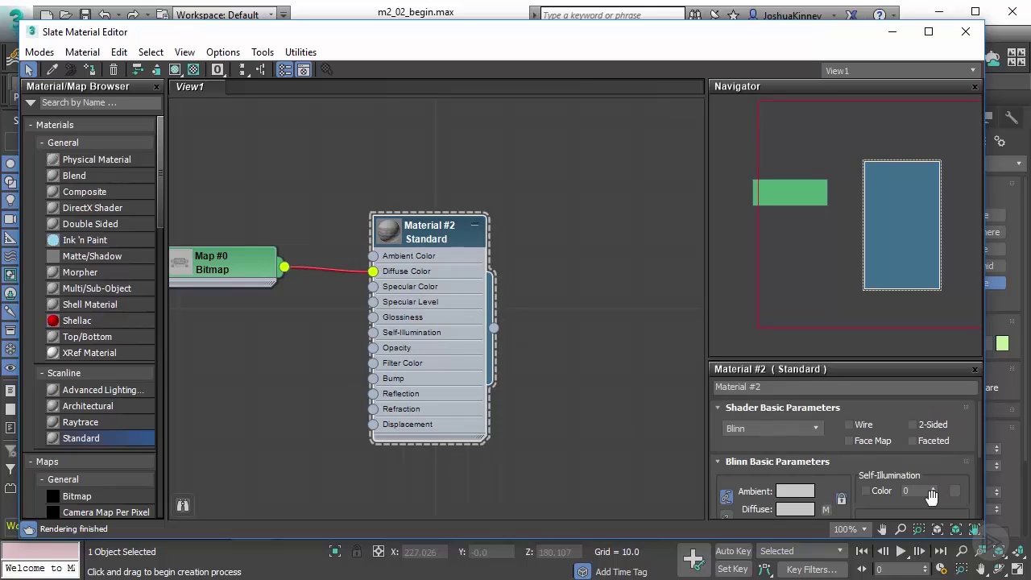
# Set Material #2's self-illumination to 100 and add Standard Materials #3 and #4 below it
pyautogui.moveTo(934, 493); pyautogui.dragTo(932, 287)
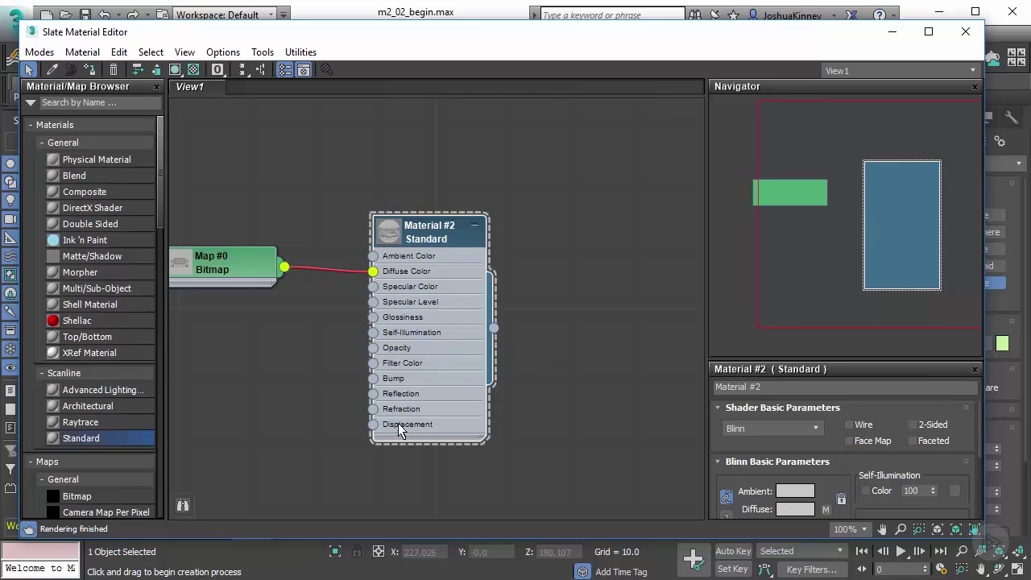
pyautogui.moveTo(398, 429); pyautogui.dragTo(422, 276, button='middle')
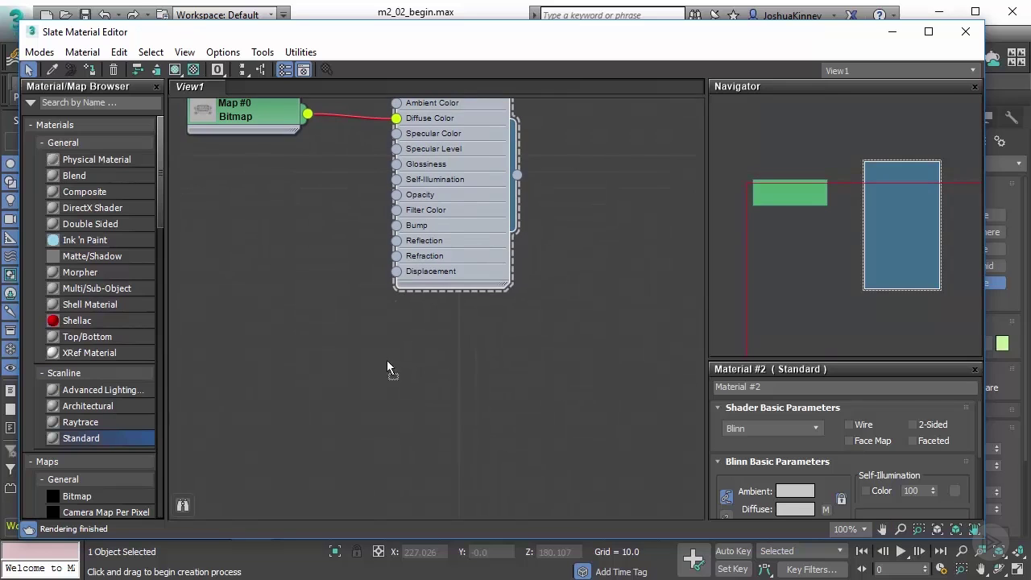
pyautogui.moveTo(387, 366); pyautogui.dragTo(407, 359)
pyautogui.moveTo(241, 451); pyautogui.dragTo(238, 363, button='middle')
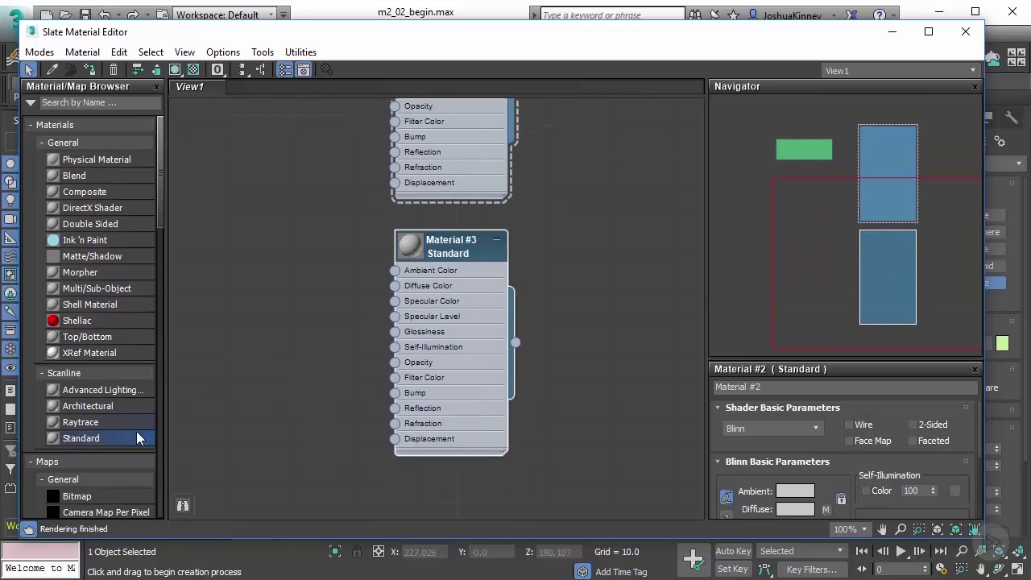
pyautogui.moveTo(137, 437); pyautogui.dragTo(427, 514)
pyautogui.moveTo(427, 513); pyautogui.dragTo(461, 329, button='middle')
pyautogui.moveTo(449, 388); pyautogui.dragTo(466, 355)
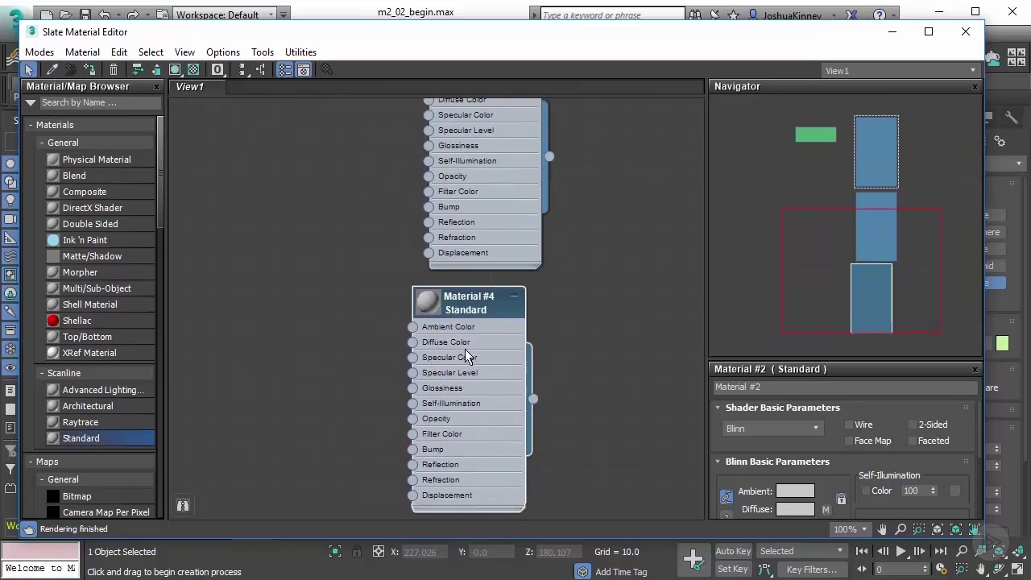
pyautogui.moveTo(455, 112); pyautogui.dragTo(440, 235, button='middle')
# Wire a pod_side Bitmap into Material #3's Diffuse Color
pyautogui.moveTo(428, 223); pyautogui.dragTo(365, 209)
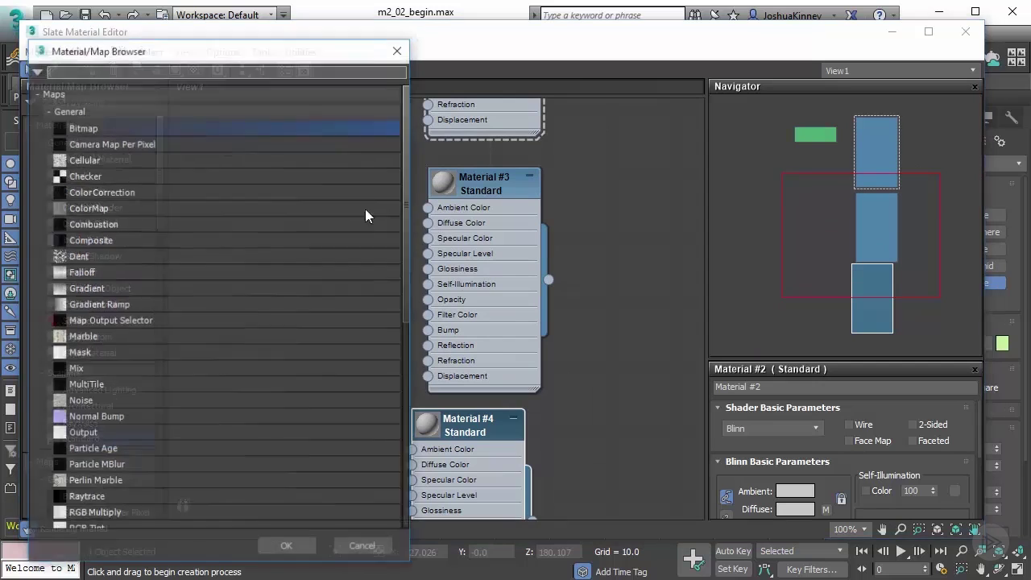
pyautogui.doubleClick(91, 129)
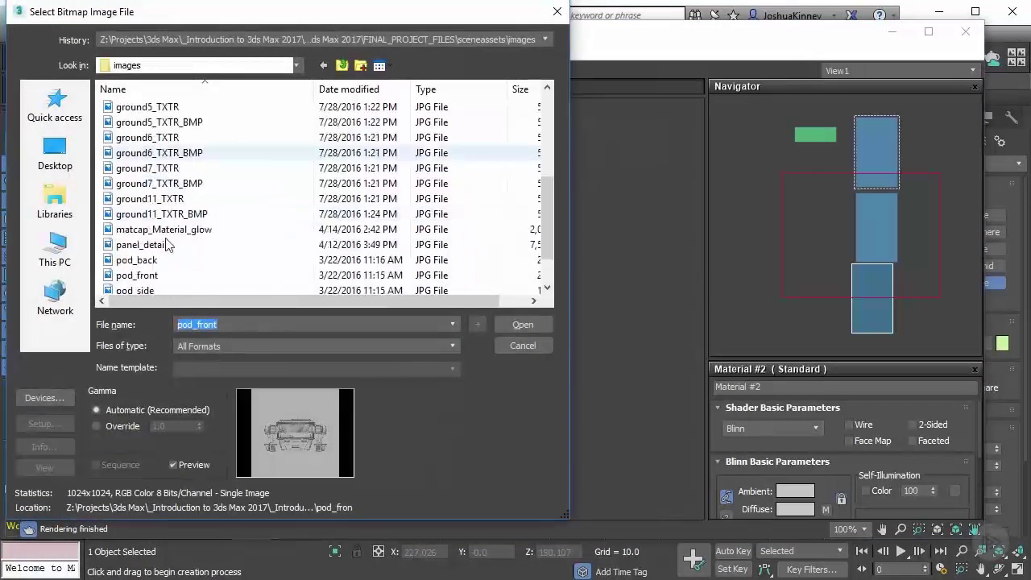
pyautogui.scroll(-1, 167, 244)
pyautogui.doubleClick(148, 245)
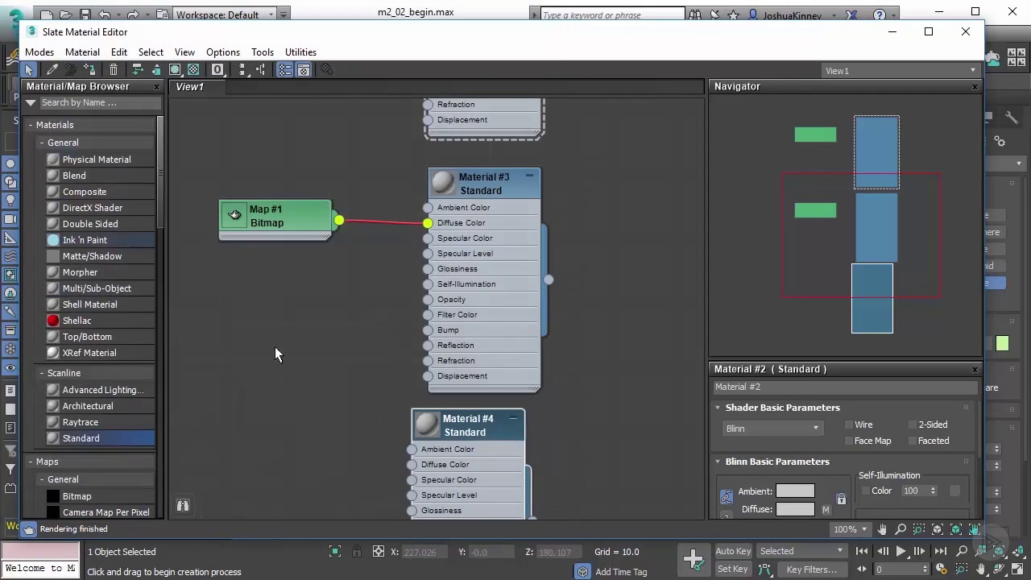
# Wire a pod_back Bitmap into Material #4's Diffuse Color
pyautogui.moveTo(384, 420); pyautogui.dragTo(406, 306, button='middle')
pyautogui.moveTo(436, 354); pyautogui.dragTo(382, 330)
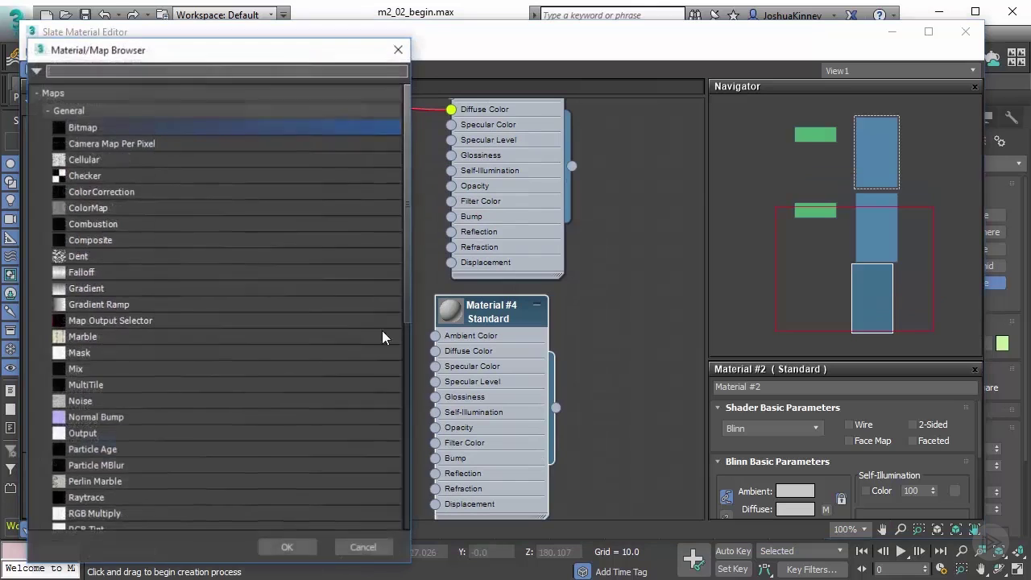
pyautogui.doubleClick(125, 127)
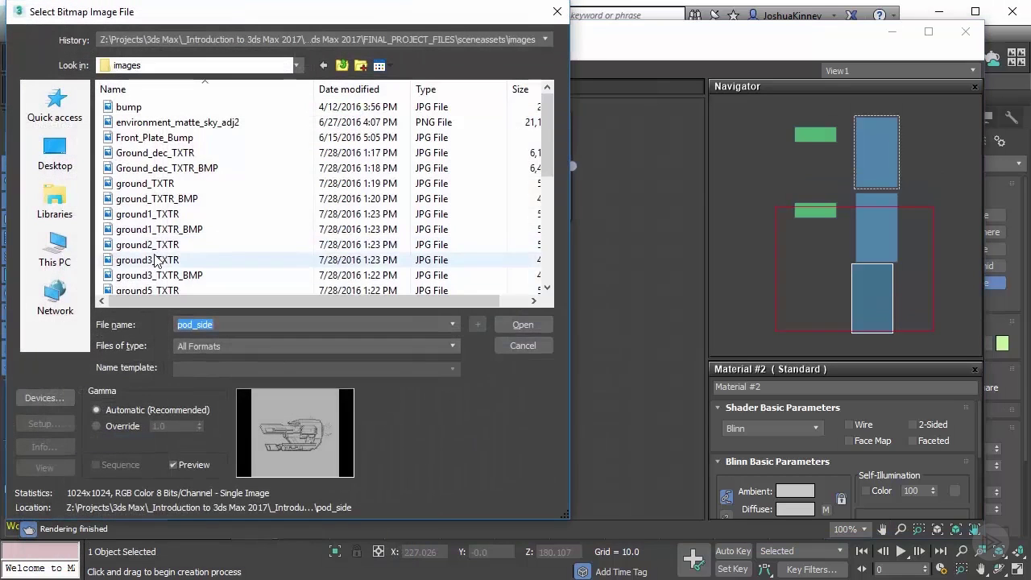
pyautogui.scroll(-4, 154, 260)
pyautogui.click(137, 214)
pyautogui.doubleClick(136, 214)
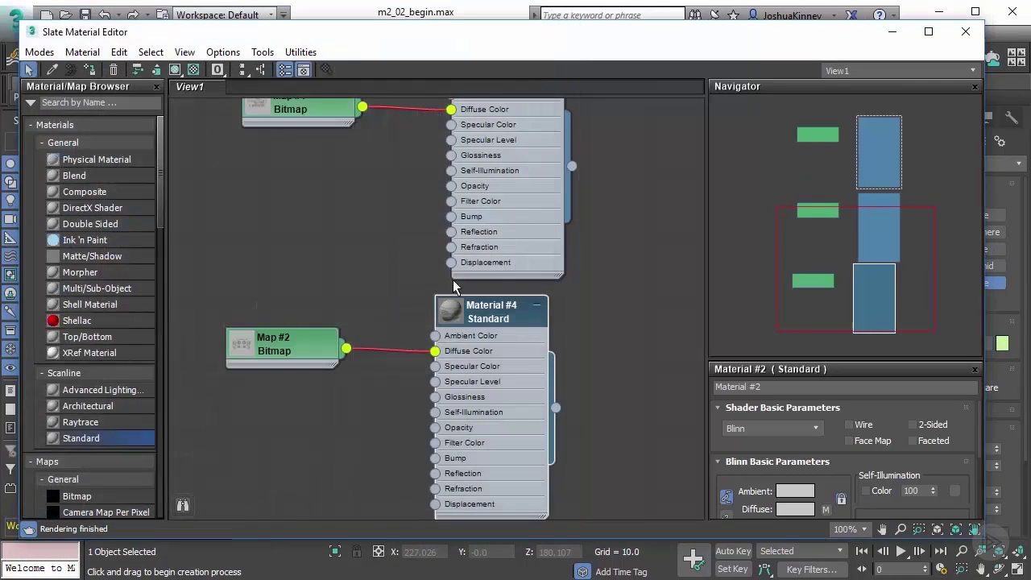
# Raise Material #4's self-illumination to 100 after opening Materials #3 and #4
pyautogui.moveTo(504, 168); pyautogui.dragTo(460, 255, button='middle')
pyautogui.doubleClick(462, 254)
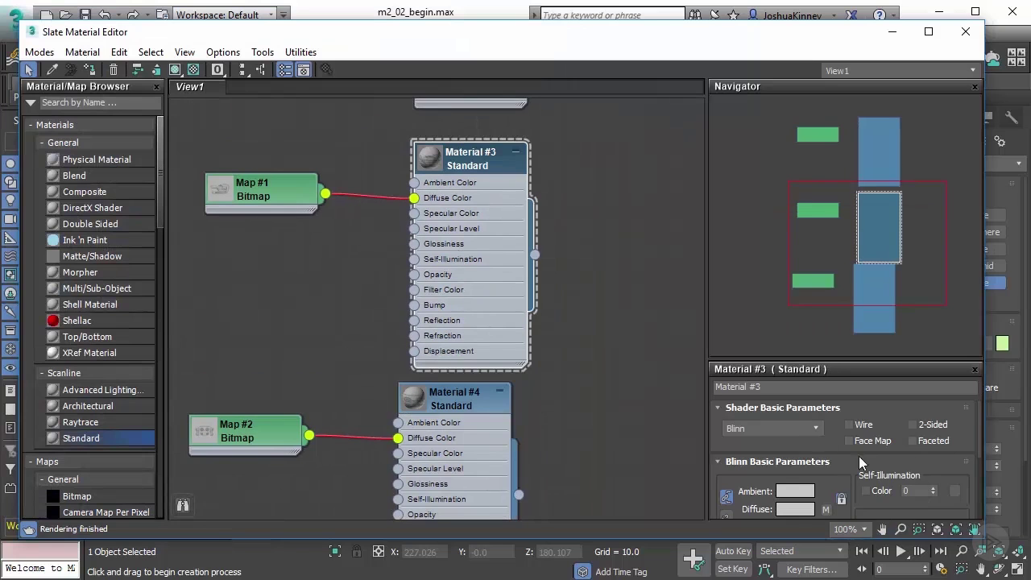
pyautogui.doubleClick(434, 457)
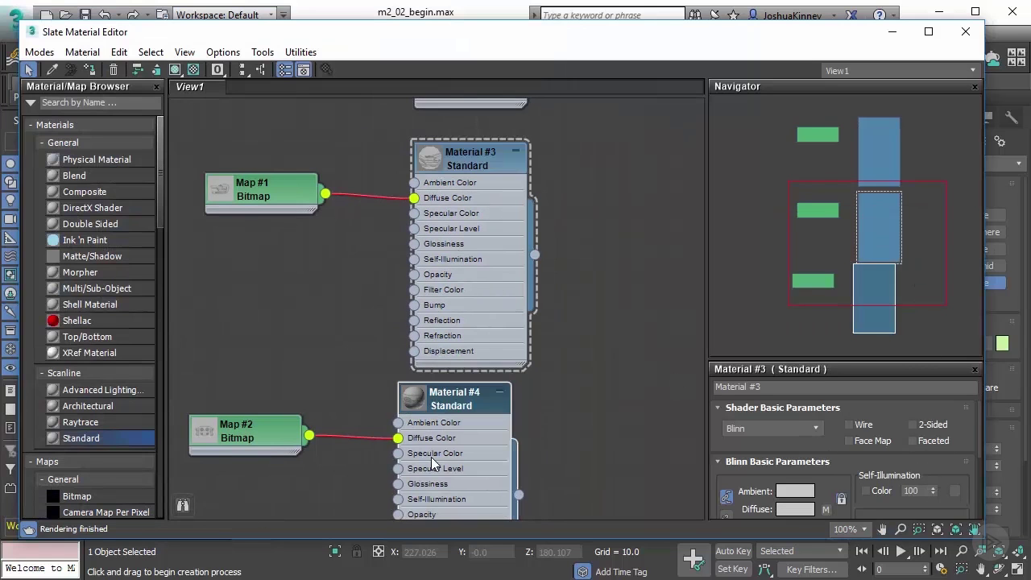
pyautogui.moveTo(932, 490); pyautogui.dragTo(480, 304)
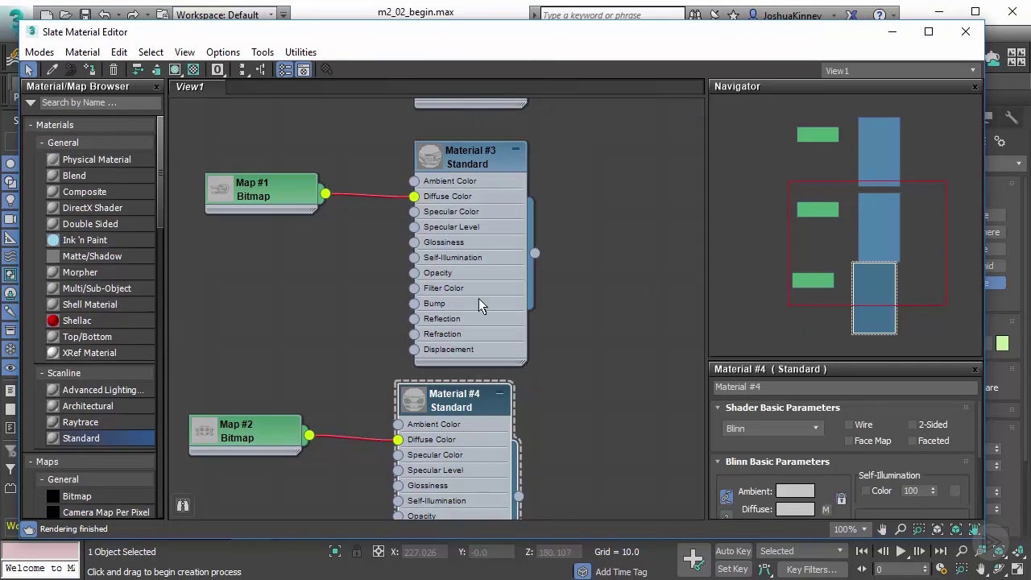
pyautogui.scroll(3, 451, 242)
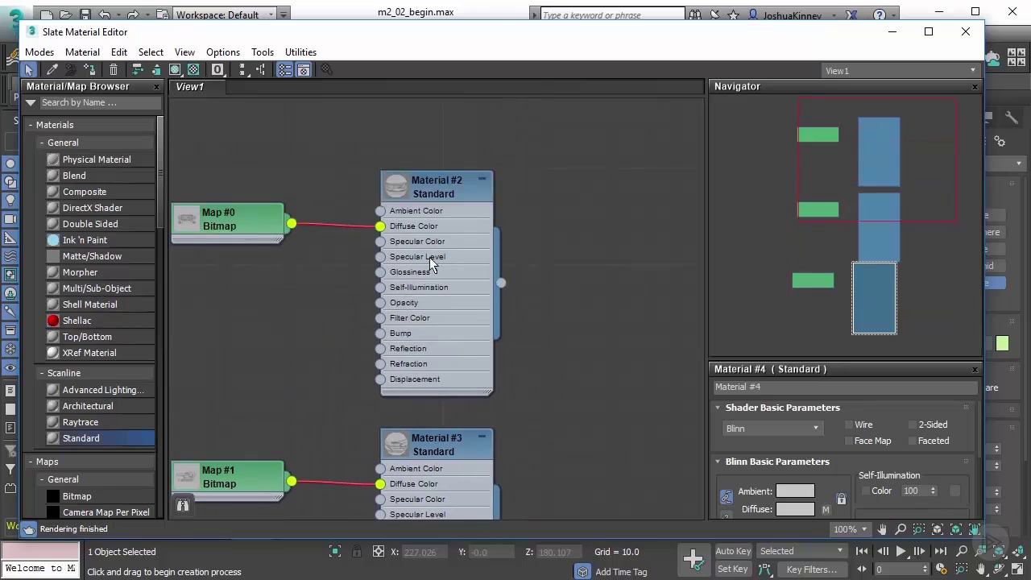
pyautogui.doubleClick(426, 198)
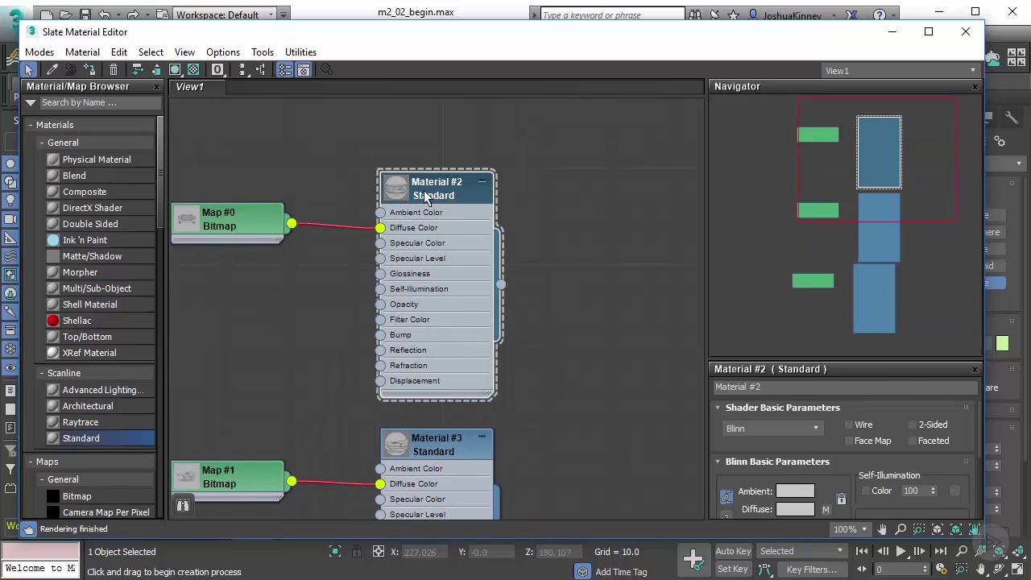
# Turn on Show Shaded Material in Viewport for Materials #2, #3 and #4
pyautogui.click(174, 70)
pyautogui.moveTo(322, 293); pyautogui.dragTo(327, 124, button='middle')
pyautogui.doubleClick(395, 335)
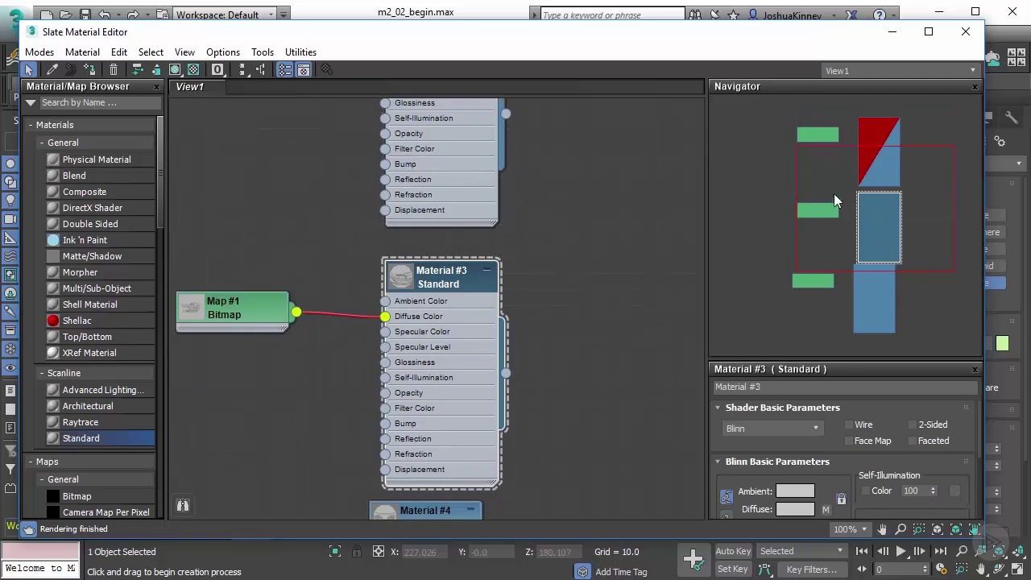
pyautogui.click(174, 70)
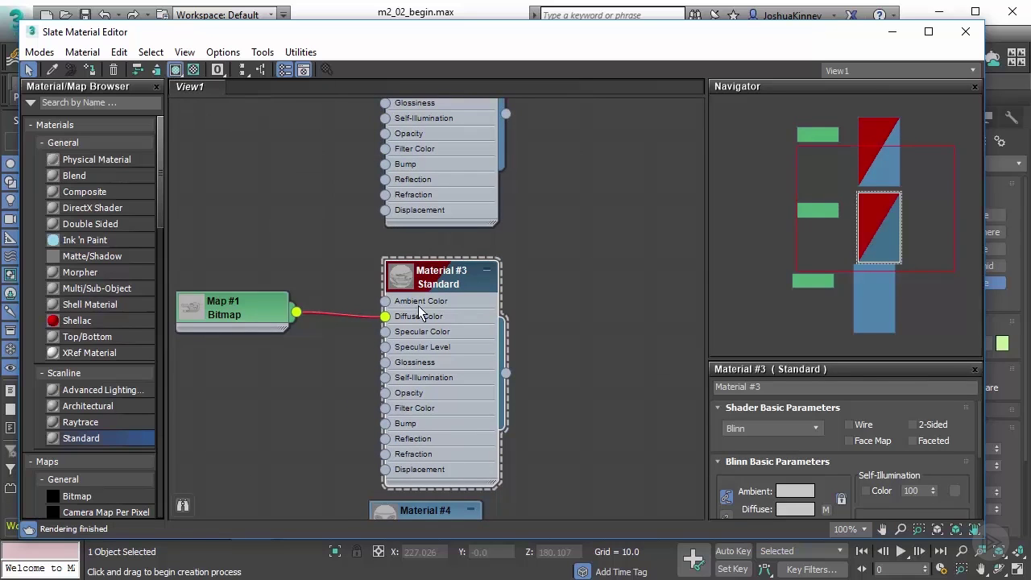
pyautogui.scroll(-5, 418, 314)
pyautogui.doubleClick(409, 412)
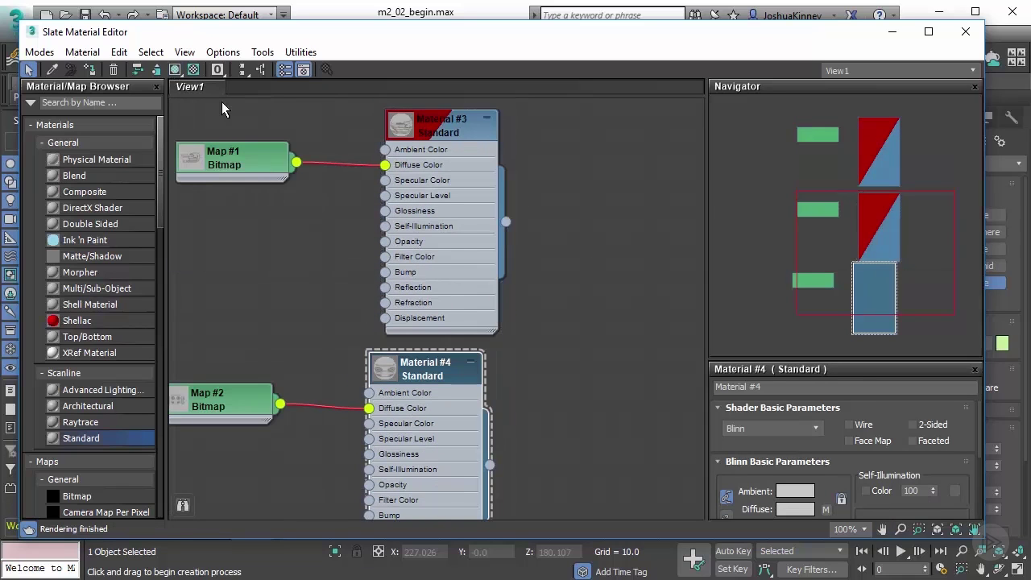
pyautogui.click(175, 69)
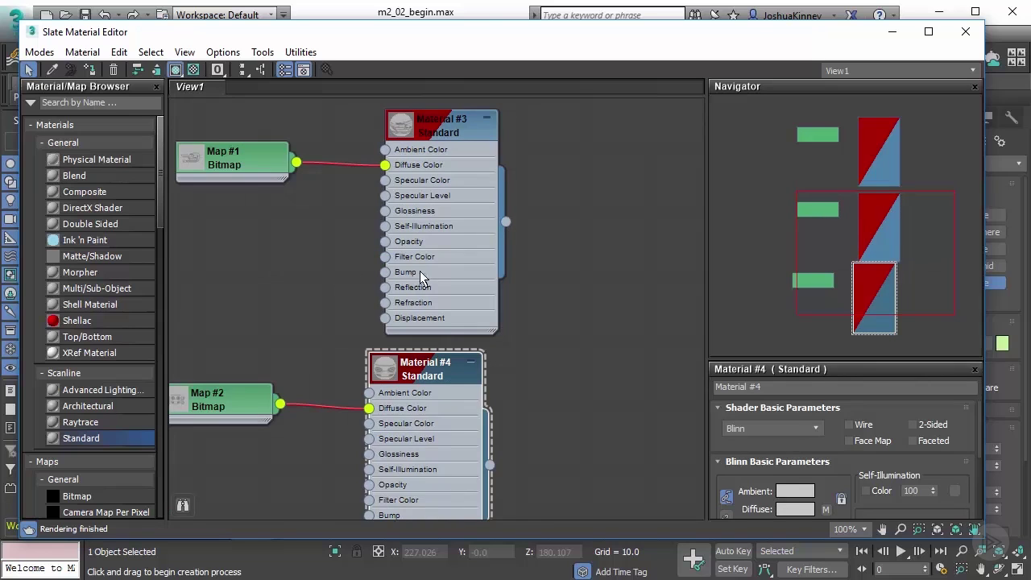
# Select Material #2 and assign it to the selected plane
pyautogui.moveTo(427, 227); pyautogui.dragTo(414, 298, button='middle')
pyautogui.scroll(-1, 285, 268)
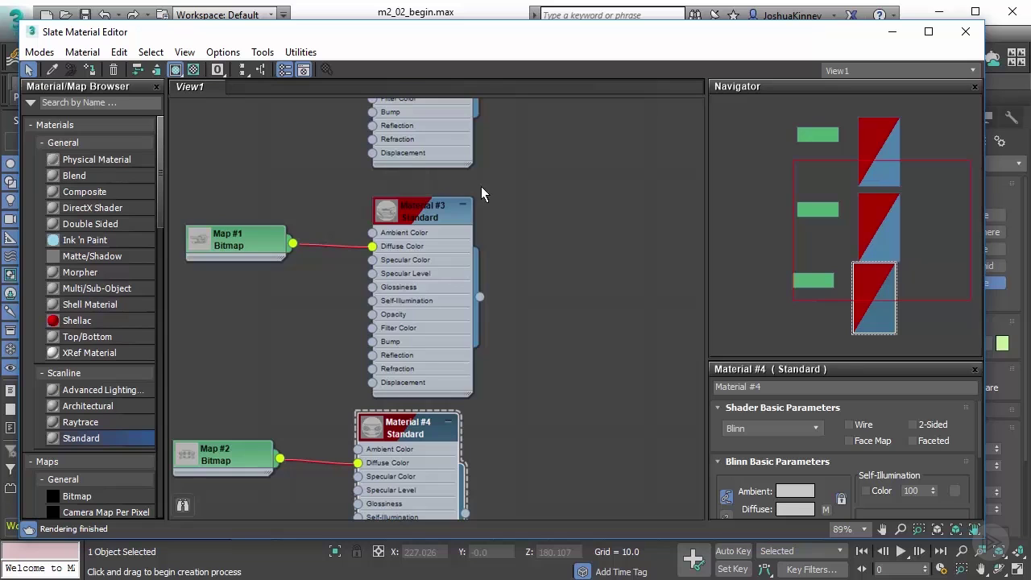
pyautogui.moveTo(485, 245); pyautogui.dragTo(455, 564, button='middle')
pyautogui.click(388, 329)
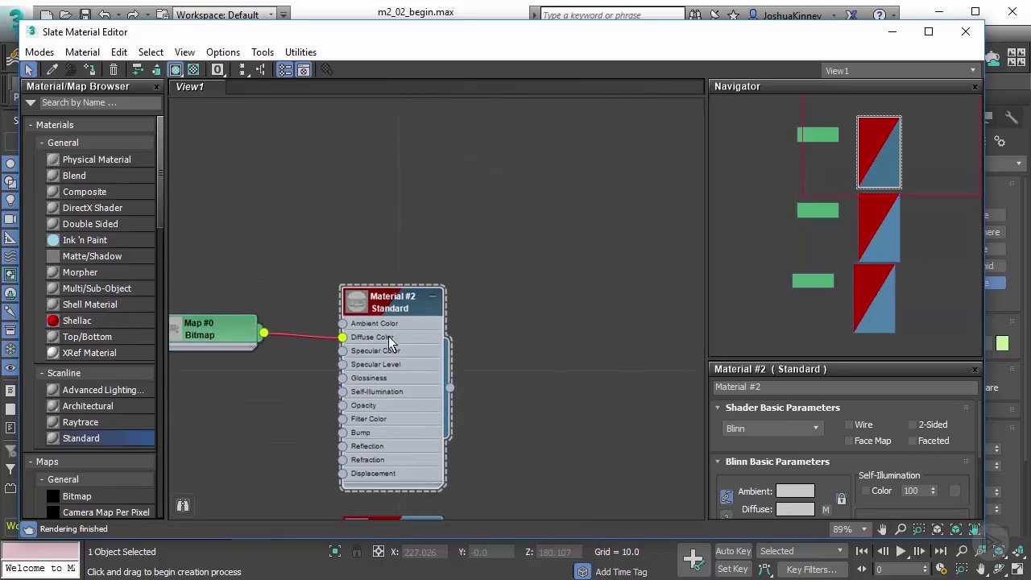
pyautogui.click(91, 71)
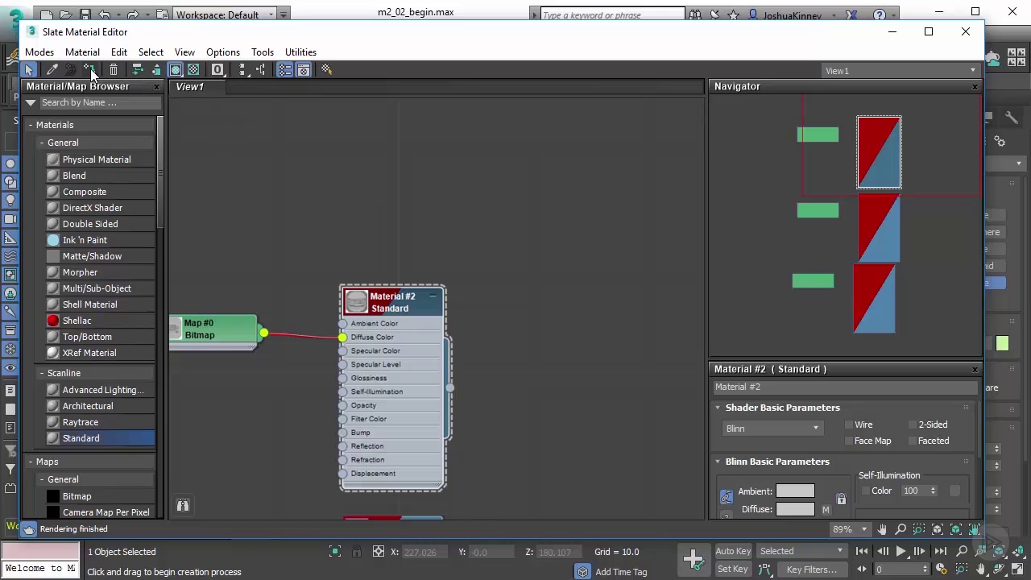
# Close the material editor and exit plane creation mode
pyautogui.click(965, 31)
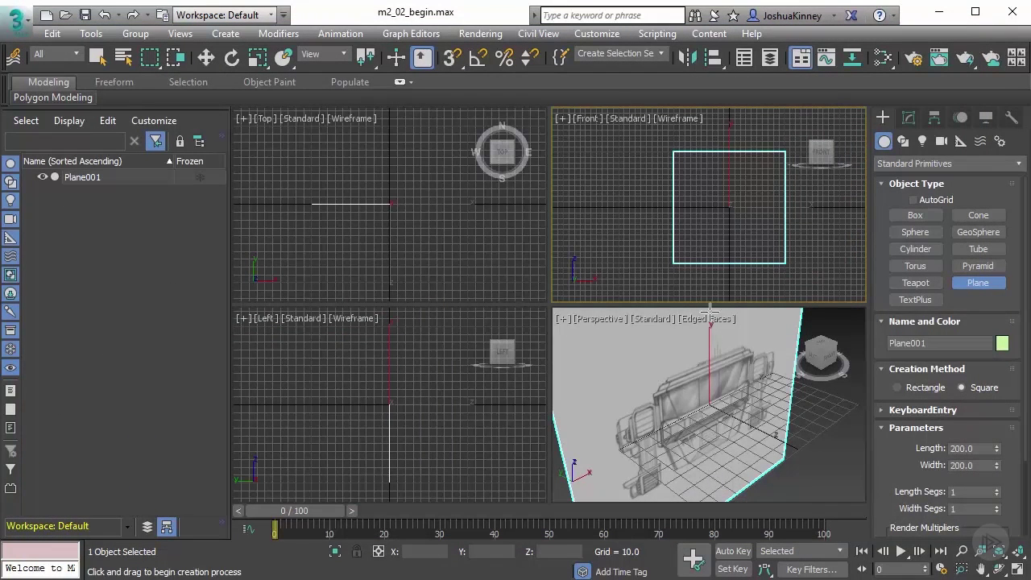
pyautogui.rightClick(721, 286)
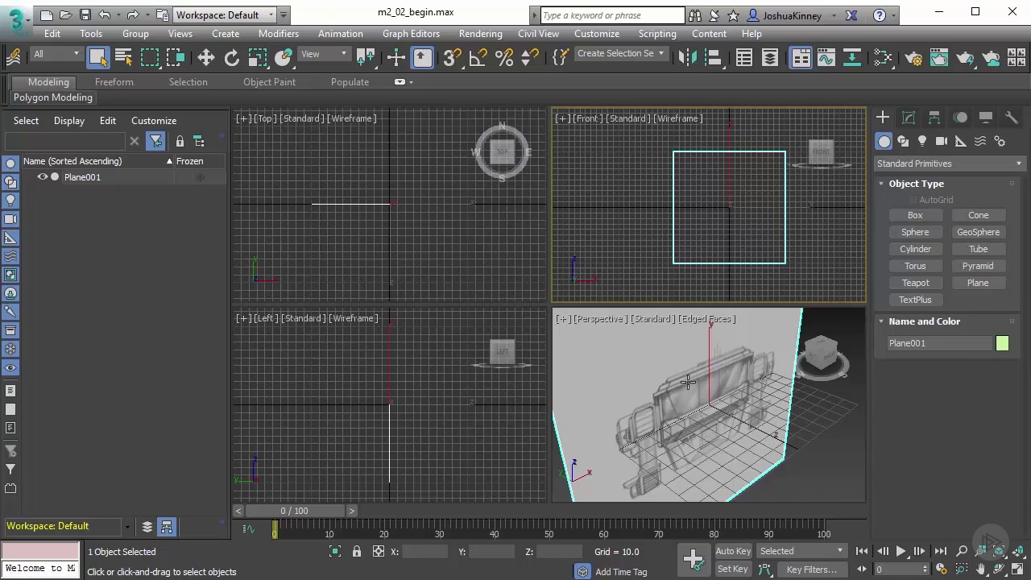
pyautogui.scroll(-5, 690, 372)
pyautogui.keyDown('alt'); pyautogui.moveTo(692, 396); pyautogui.dragTo(710, 421, button='middle'); pyautogui.keyUp('alt')
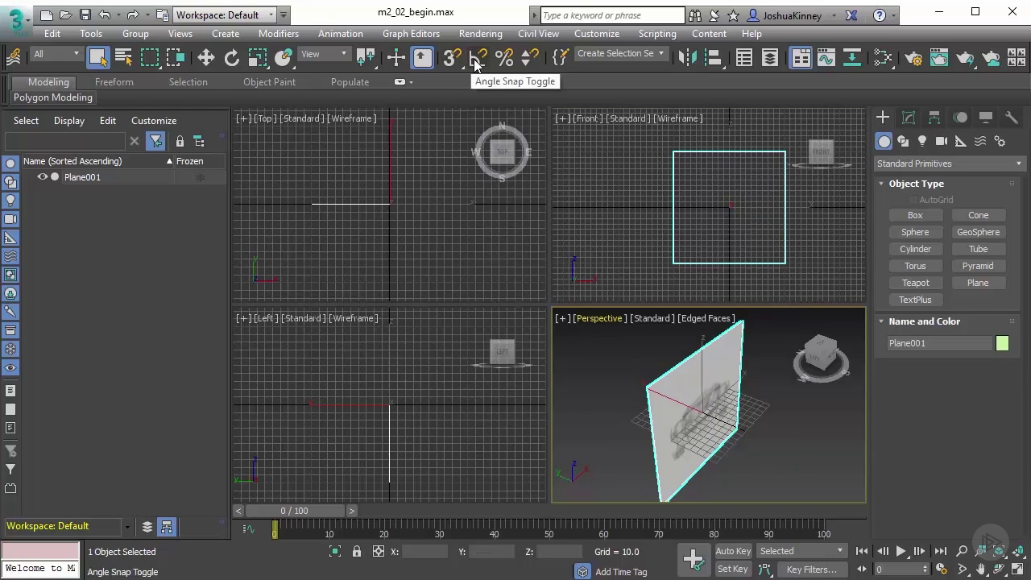
# With Angle Snap on, Shift-rotate the plane 90° to clone it as Plane002
pyautogui.click(477, 58)
pyautogui.click(232, 58)
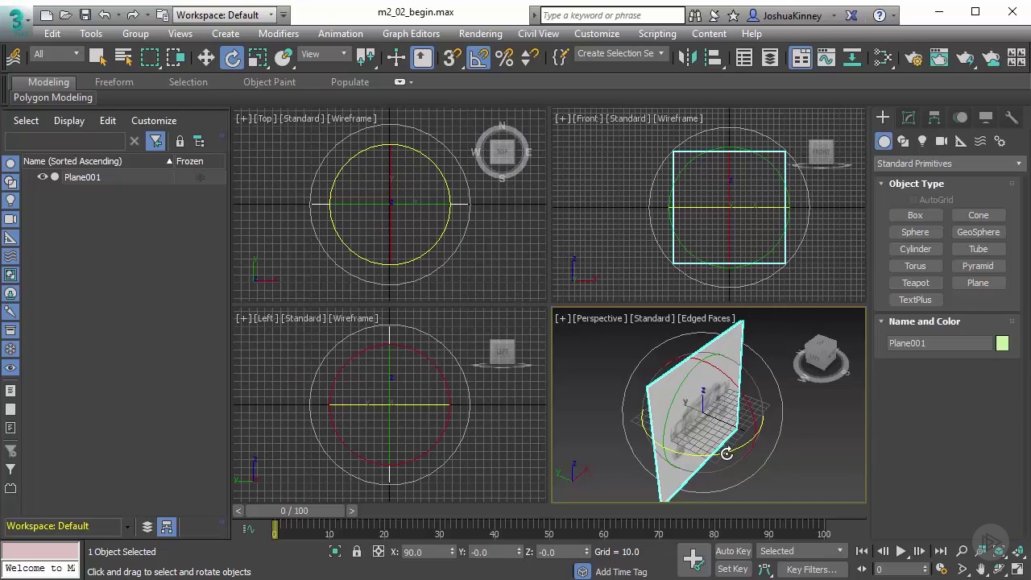
pyautogui.moveTo(727, 453)
pyautogui.mouseDown()
pyautogui.moveTo(699, 464)
pyautogui.moveTo(648, 448)
pyautogui.mouseUp()
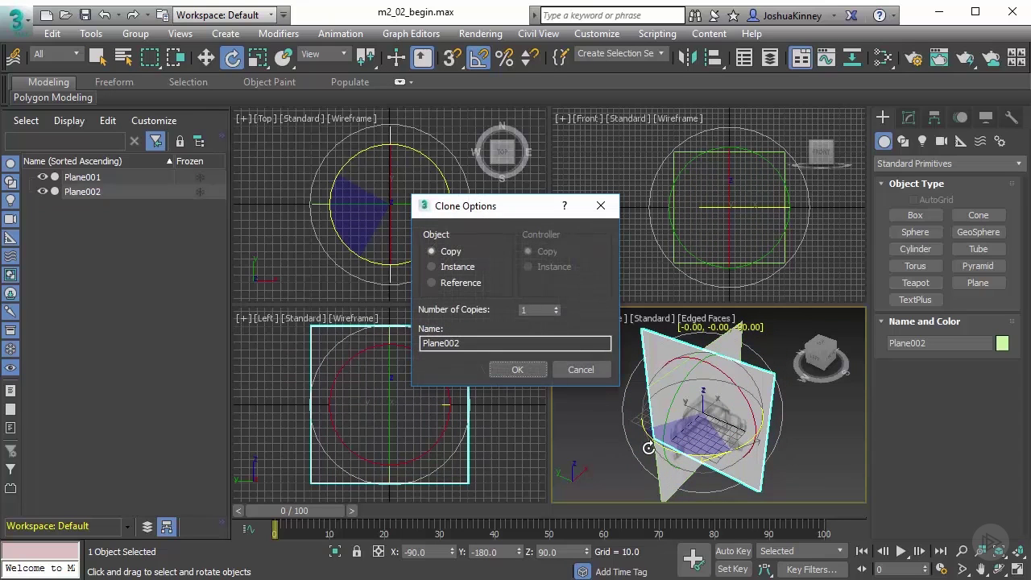
pyautogui.click(518, 370)
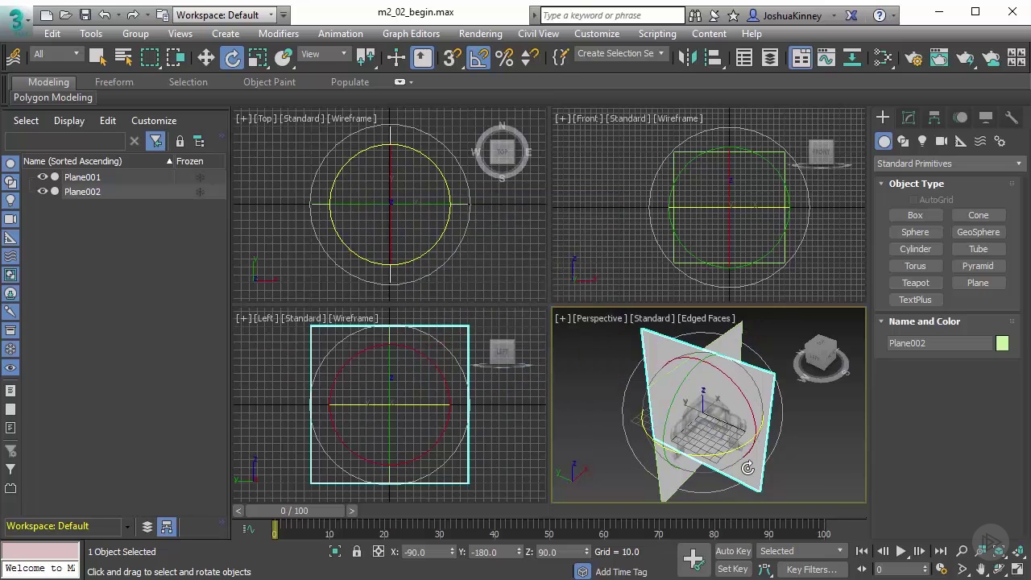
# Assign Material #3 to Plane002, then Shift-rotate Plane002 another 90° to clone it
pyautogui.click(883, 58)
pyautogui.moveTo(497, 83); pyautogui.dragTo(506, 25, button='middle')
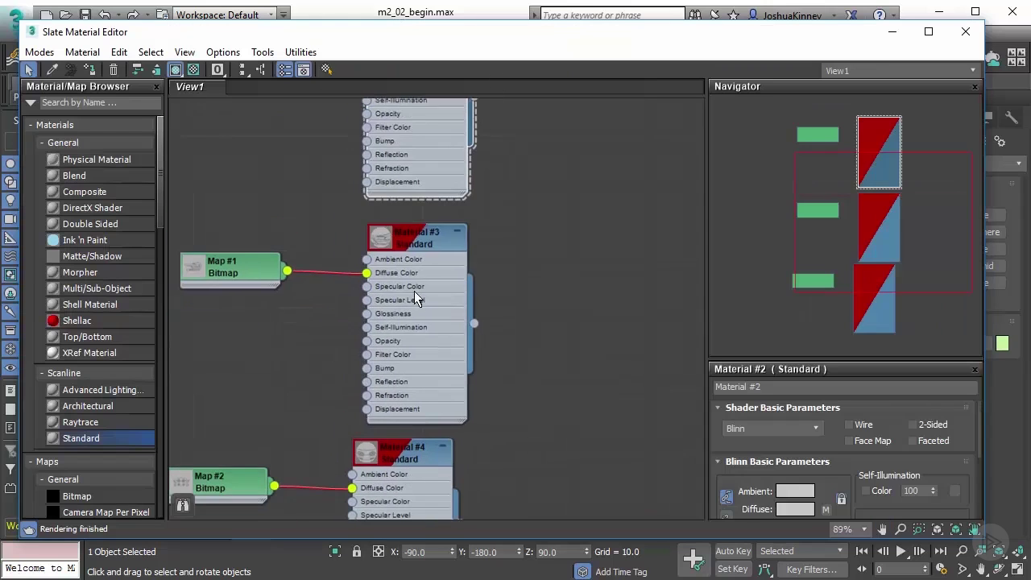
pyautogui.click(418, 297)
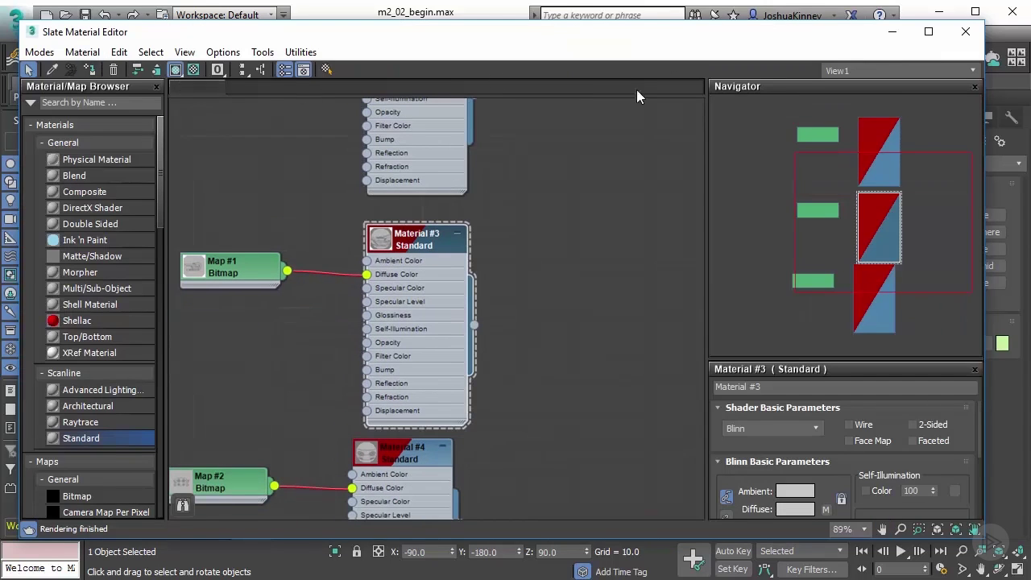
pyautogui.click(965, 31)
pyautogui.keyDown('alt'); pyautogui.moveTo(740, 336); pyautogui.dragTo(709, 478, button='middle'); pyautogui.keyUp('alt')
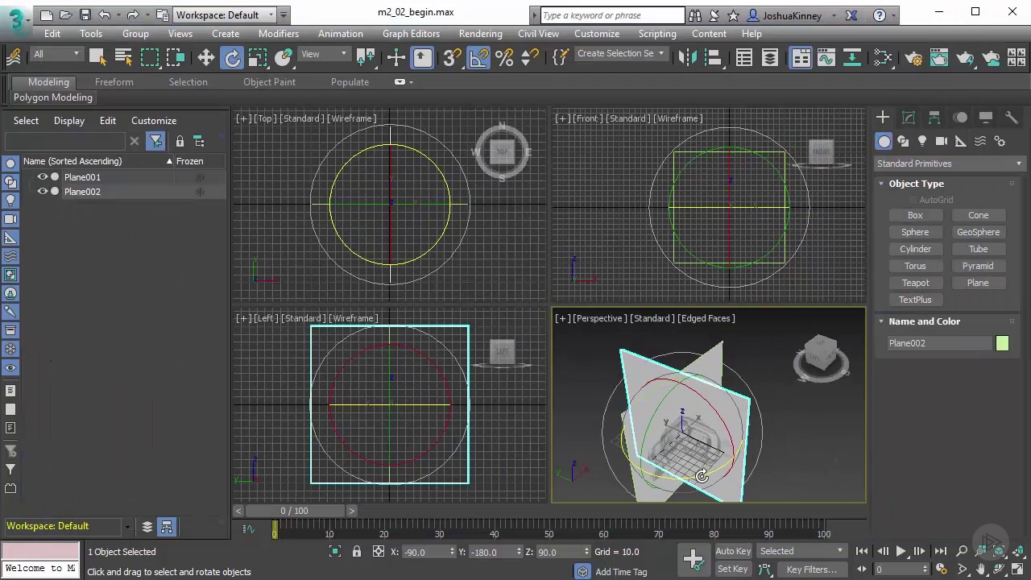
pyautogui.moveTo(707, 476); pyautogui.dragTo(627, 466)
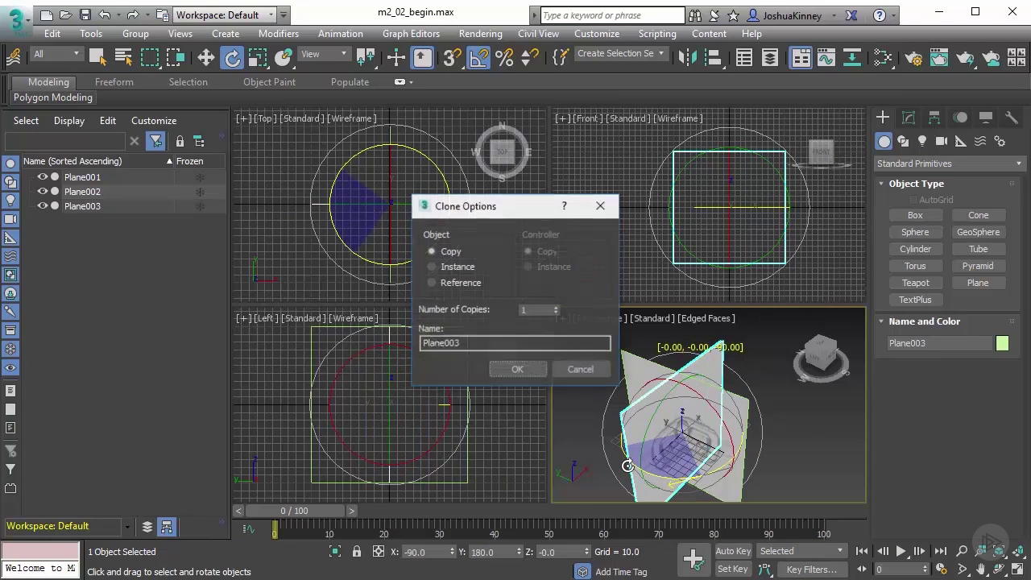
# Confirm the Plane003 clone and assign Material #4 to it
pyautogui.click(518, 369)
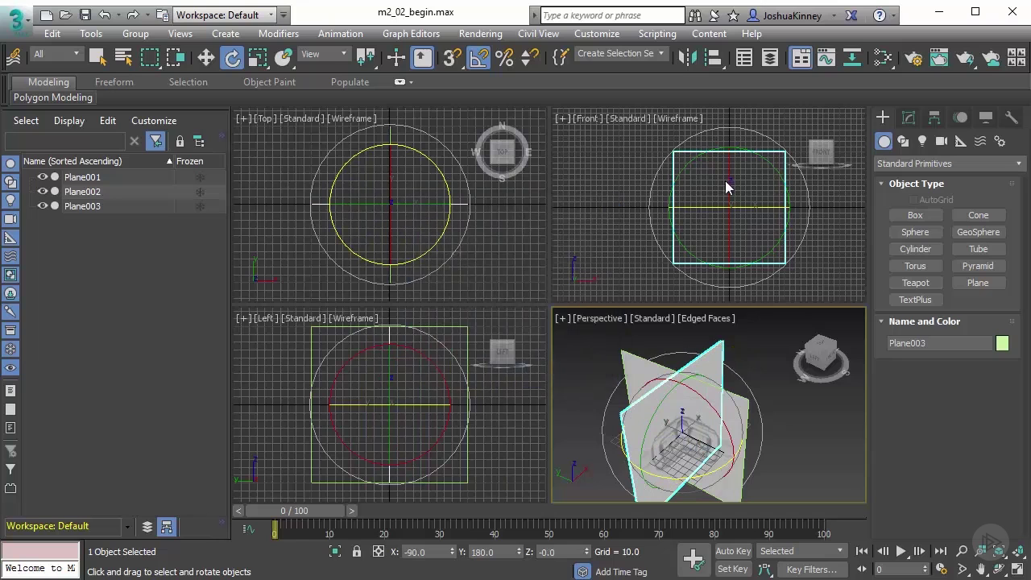
pyautogui.click(885, 57)
pyautogui.moveTo(500, 368); pyautogui.dragTo(553, 188, button='middle')
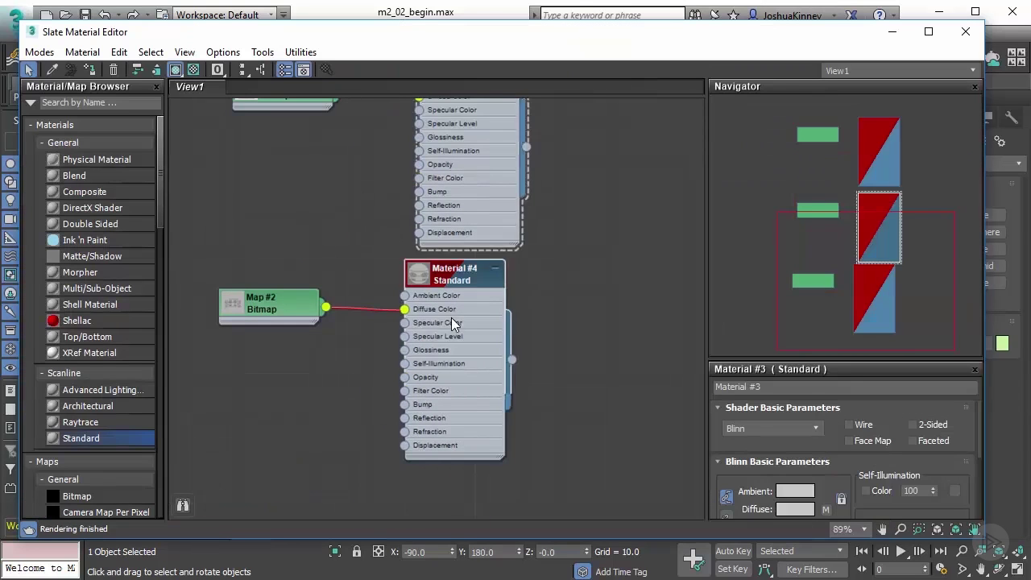
pyautogui.click(451, 318)
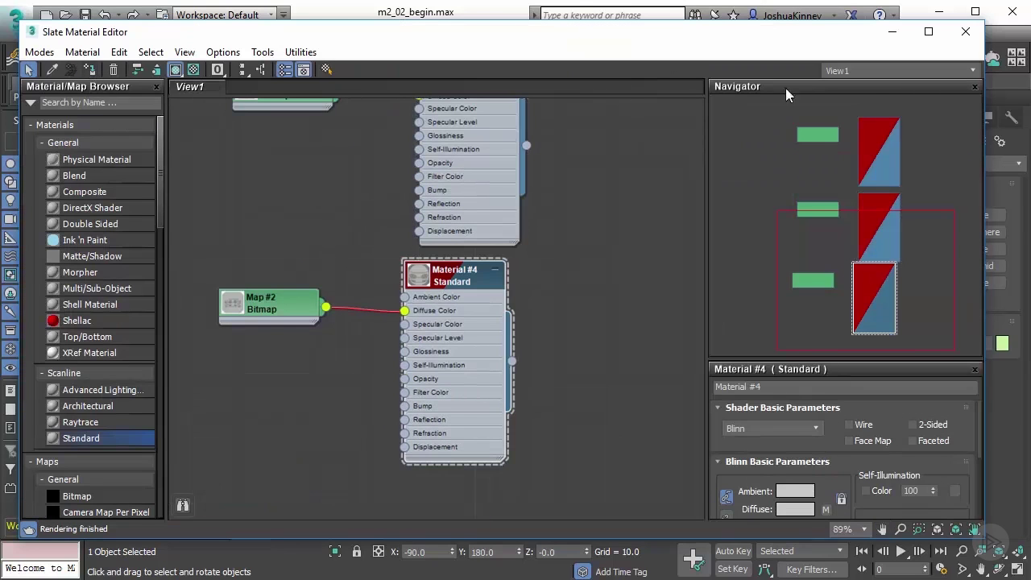
pyautogui.click(965, 30)
pyautogui.keyDown('alt'); pyautogui.moveTo(645, 387); pyautogui.dragTo(696, 371, button='middle'); pyautogui.keyUp('alt')
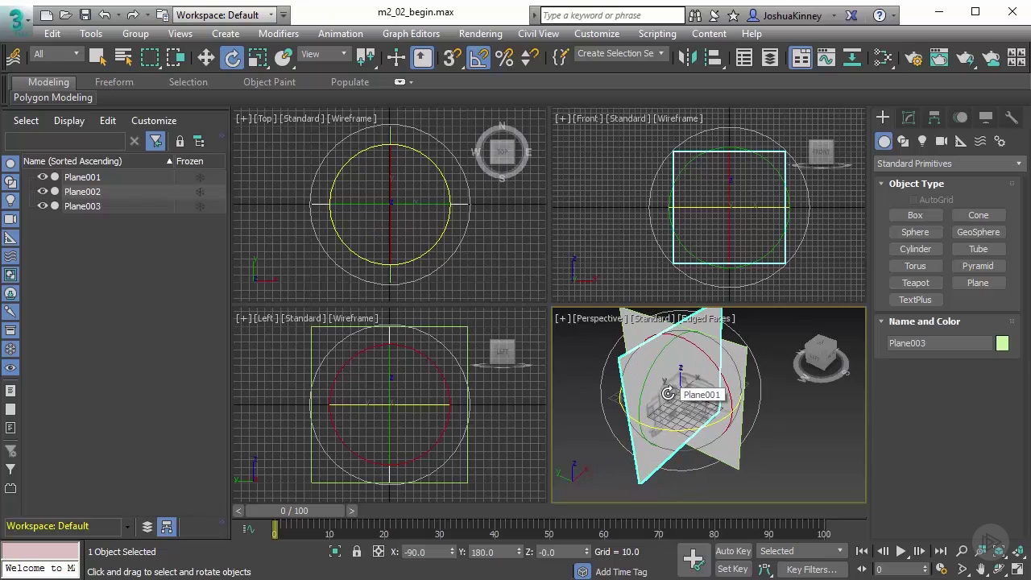
# Maximize the Perspective view and move Plane003 to X 0, Y -200, Z 0
pyautogui.hotkey('alt', 'w')
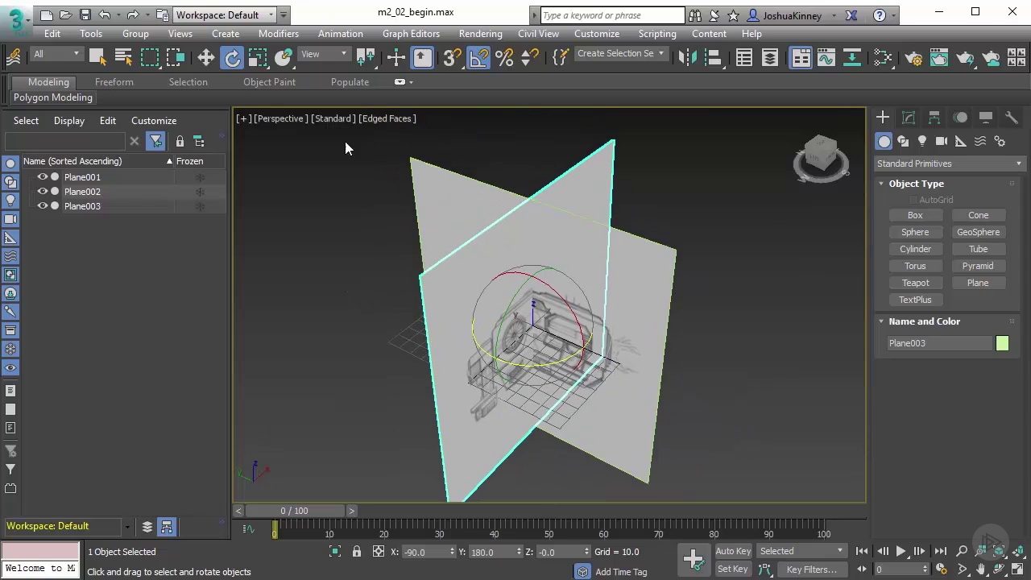
pyautogui.click(205, 64)
pyautogui.keyDown('alt'); pyautogui.moveTo(637, 324); pyautogui.dragTo(601, 325, button='middle'); pyautogui.keyUp('alt')
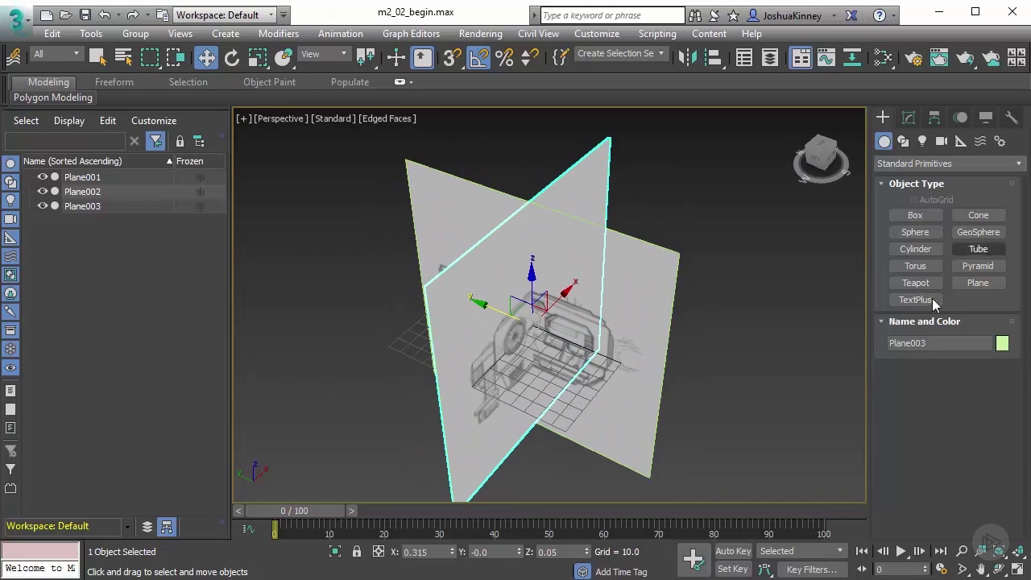
pyautogui.click(909, 118)
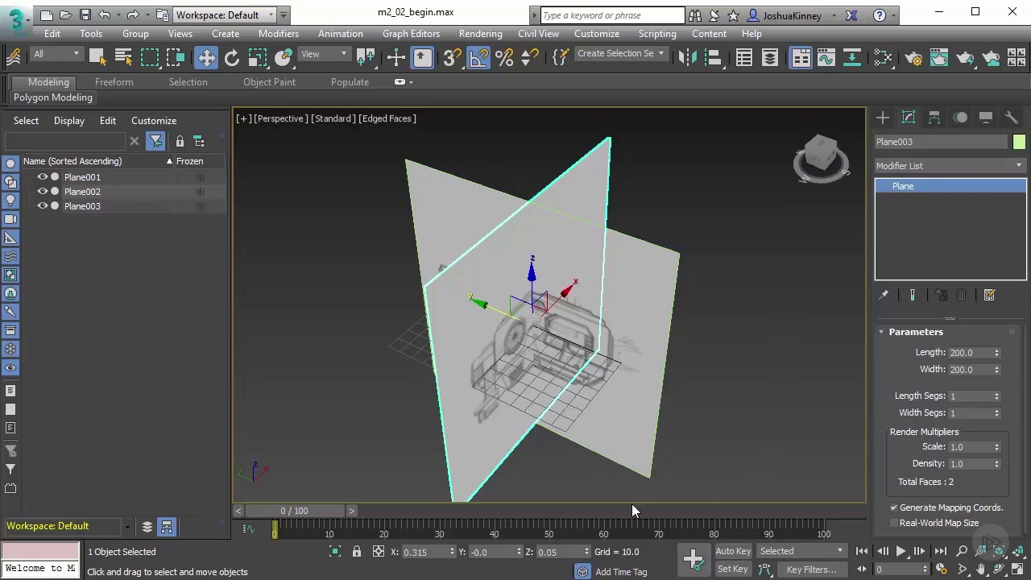
pyautogui.doubleClick(430, 553)
pyautogui.write('0')
pyautogui.press('Return')
pyautogui.doubleClick(570, 551)
pyautogui.write('0')
pyautogui.doubleClick(483, 552)
pyautogui.press('Return')
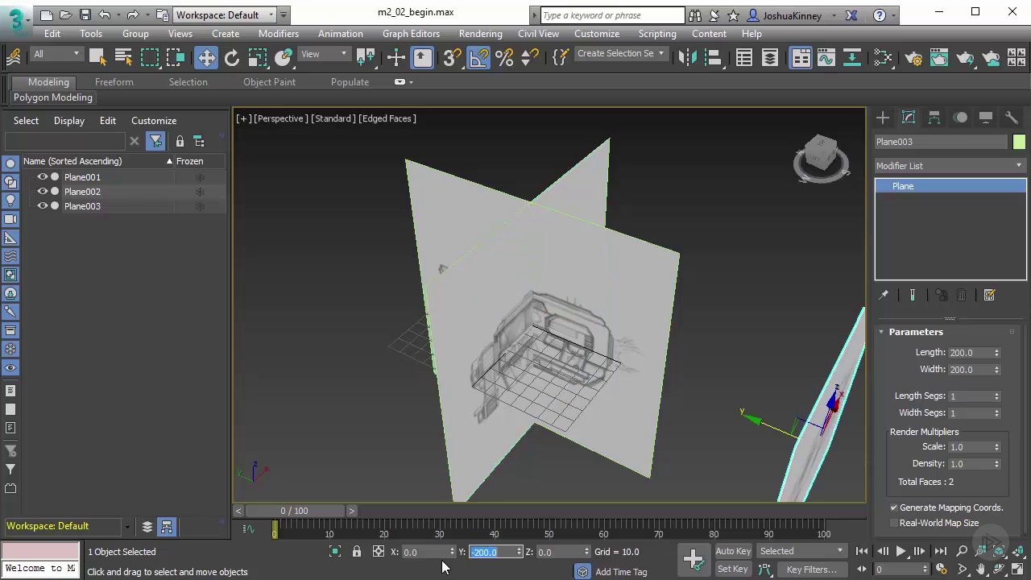
pyautogui.keyDown('alt'); pyautogui.moveTo(612, 402); pyautogui.dragTo(700, 375, button='middle'); pyautogui.keyUp('alt')
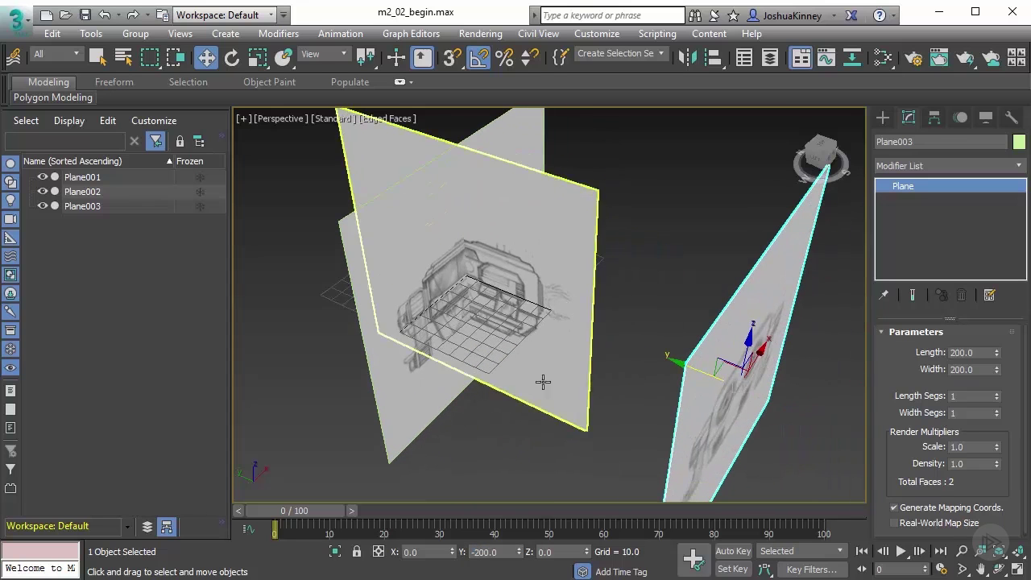
# Move Plane001 to X 0, Y 200, Z 0
pyautogui.click(402, 309)
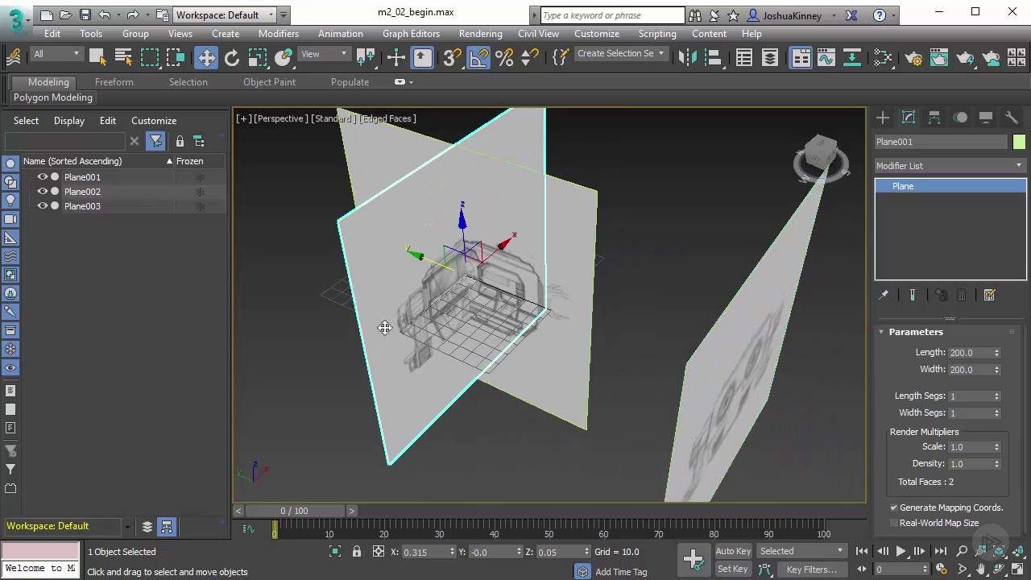
pyautogui.doubleClick(427, 552)
pyautogui.write('0')
pyautogui.doubleClick(563, 551)
pyautogui.write('0')
pyautogui.doubleClick(497, 551)
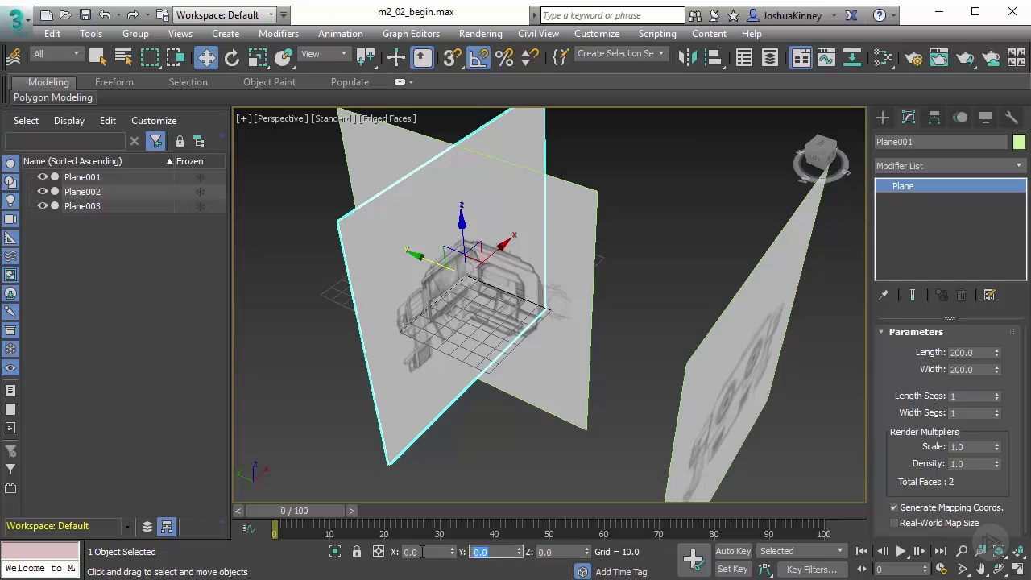
pyautogui.write('200')
pyautogui.press('Return')
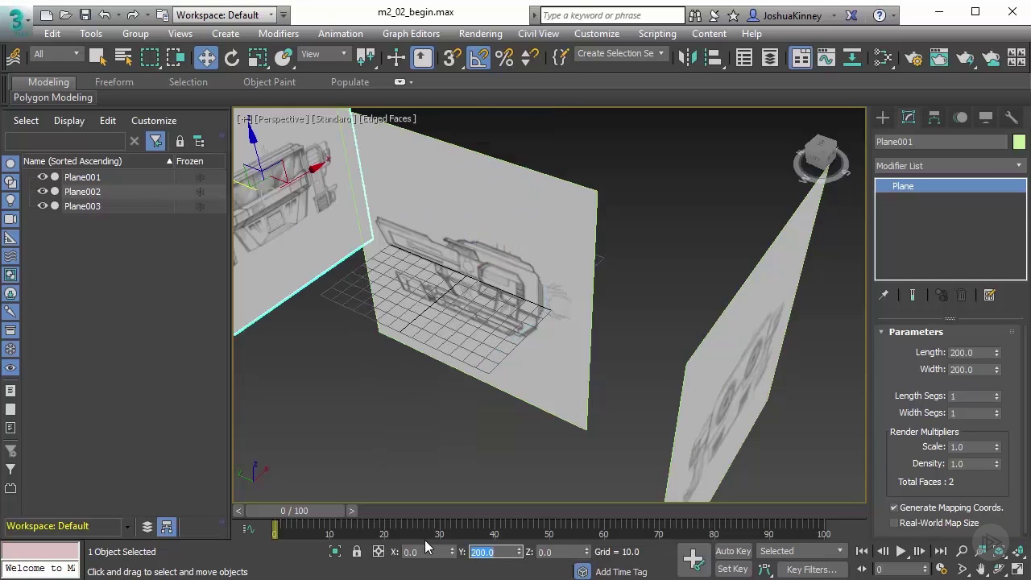
# Move Plane002 to X 200 and Z 0, then orbit to check the spacing
pyautogui.click(507, 256)
pyautogui.press('z')
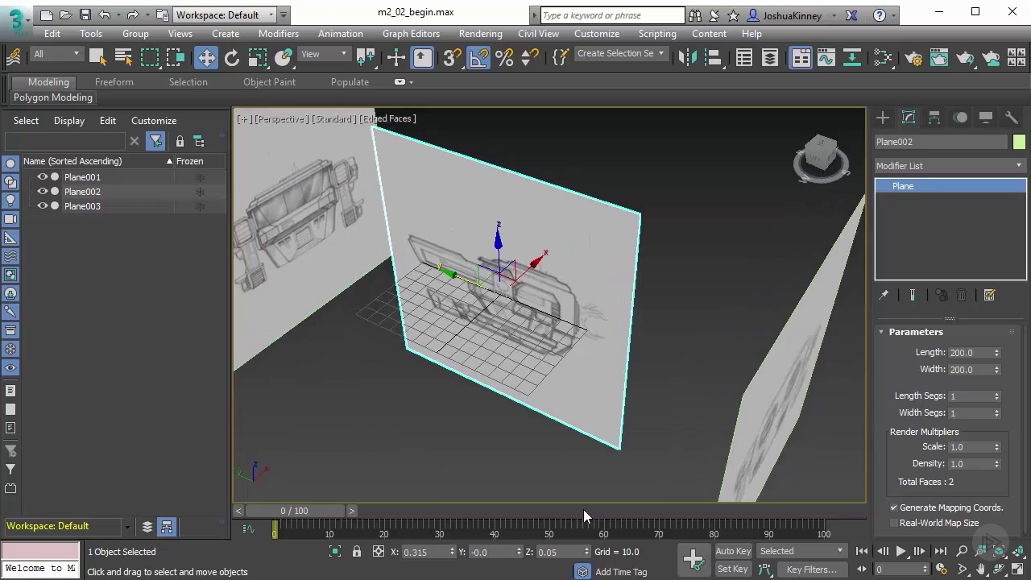
pyautogui.doubleClick(408, 551)
pyautogui.write('200')
pyautogui.doubleClick(567, 552)
pyautogui.write('0')
pyautogui.scroll(-4, 538, 323)
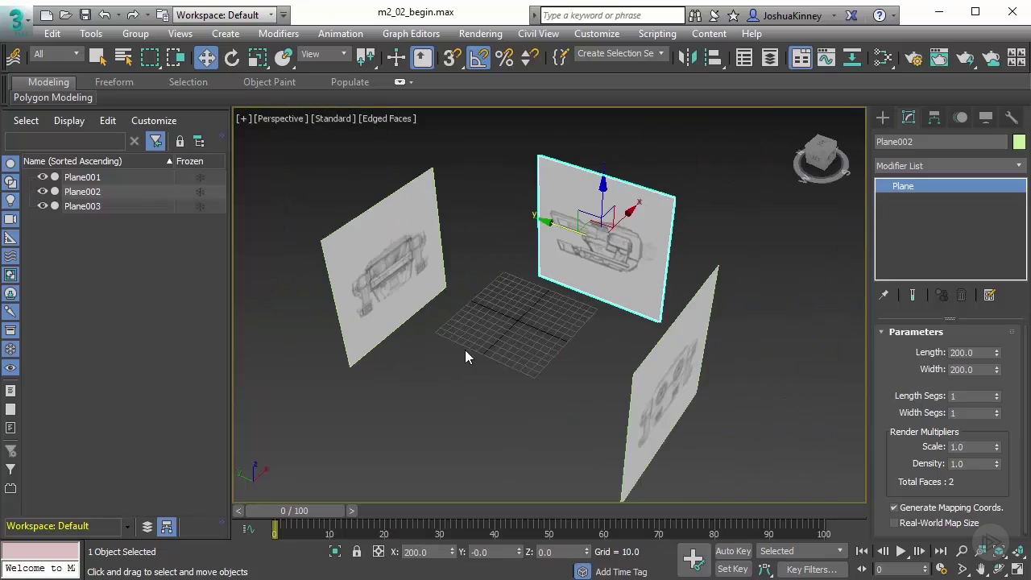
pyautogui.moveTo(465, 350)
pyautogui.keyDown('alt'); pyautogui.mouseDown(button='middle')
pyautogui.moveTo(485, 336)
pyautogui.moveTo(464, 334)
pyautogui.moveTo(464, 348)
pyautogui.moveTo(447, 343)
pyautogui.mouseUp(button='middle'); pyautogui.keyUp('alt')
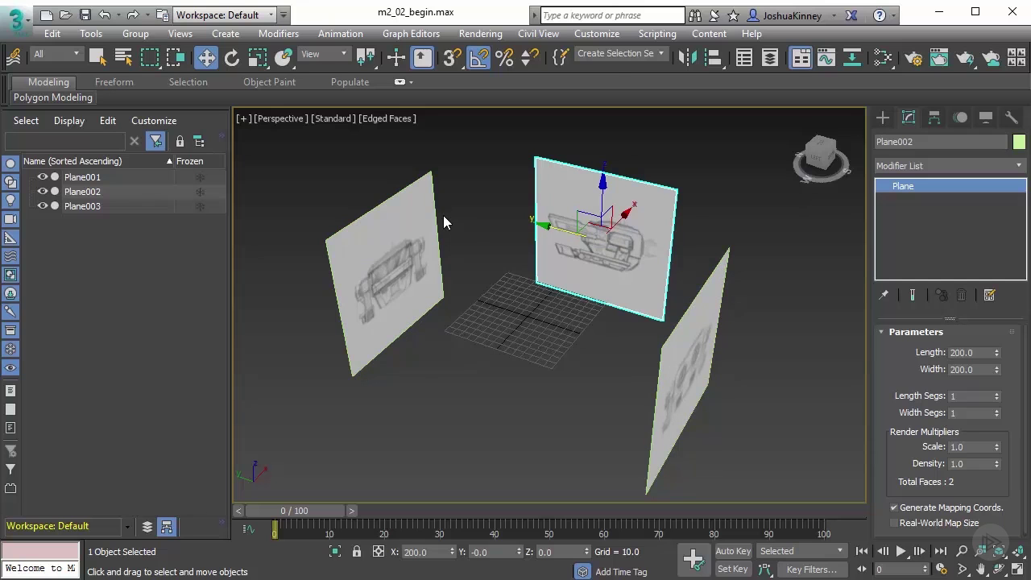
pyautogui.moveTo(560, 242)
pyautogui.keyDown('alt'); pyautogui.mouseDown(button='middle')
pyautogui.moveTo(570, 234)
pyautogui.moveTo(547, 246)
pyautogui.mouseUp(button='middle'); pyautogui.keyUp('alt')
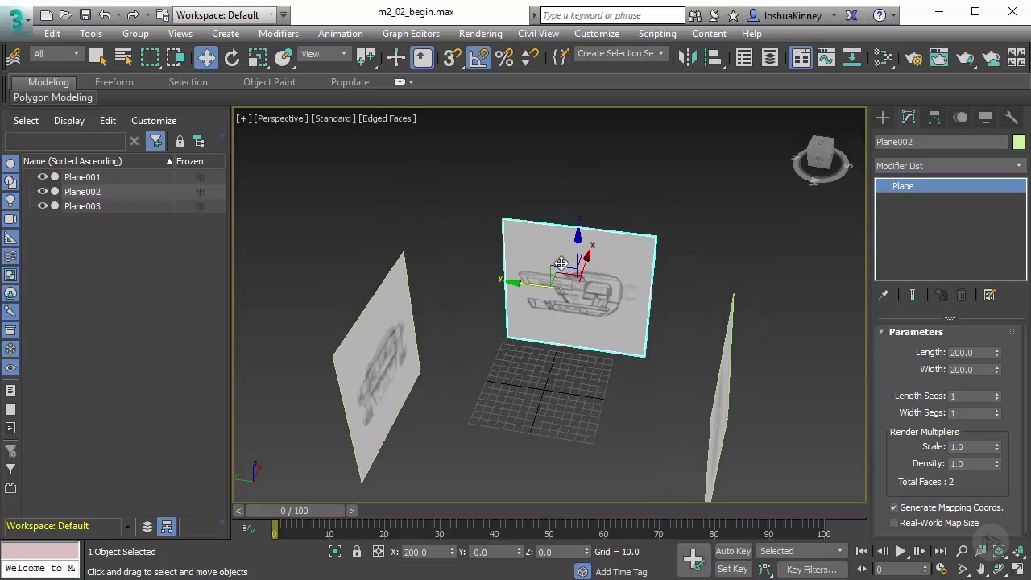
# Set the pod_side.jpg Map #1 Coordinates Tiling U to -1 in the Slate editor
pyautogui.press('z')
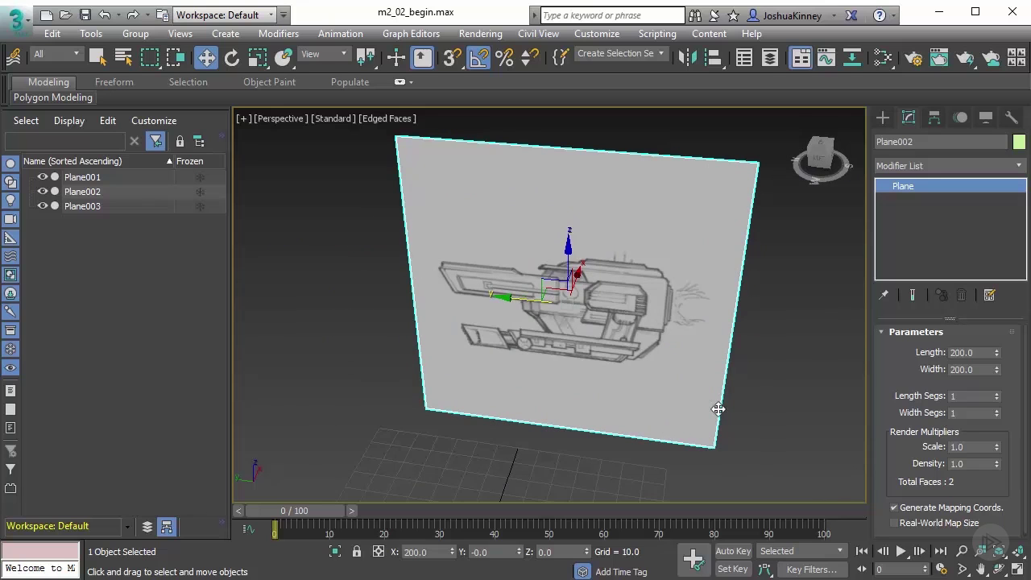
pyautogui.click(884, 60)
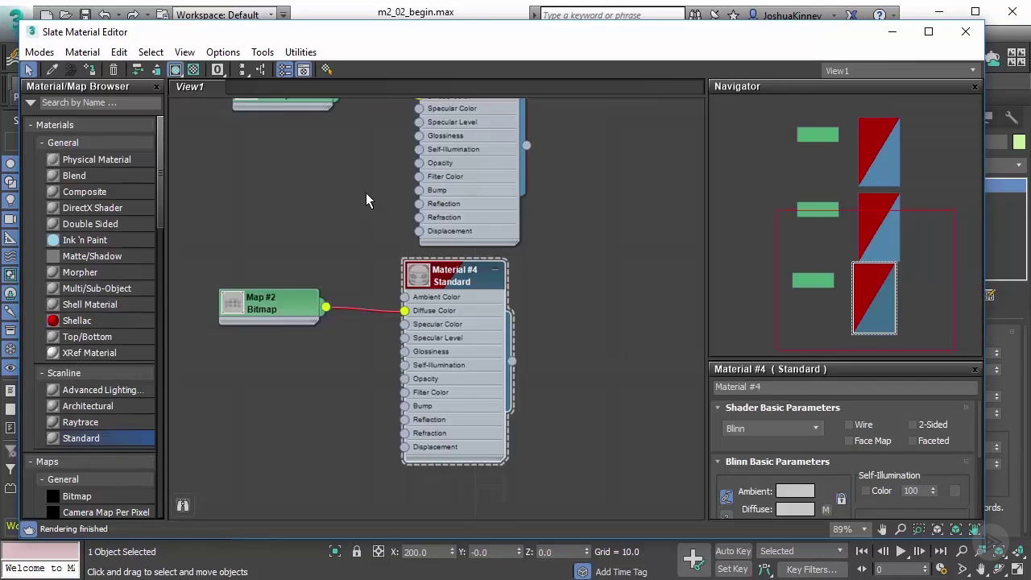
pyautogui.moveTo(367, 200); pyautogui.dragTo(304, 368, button='middle')
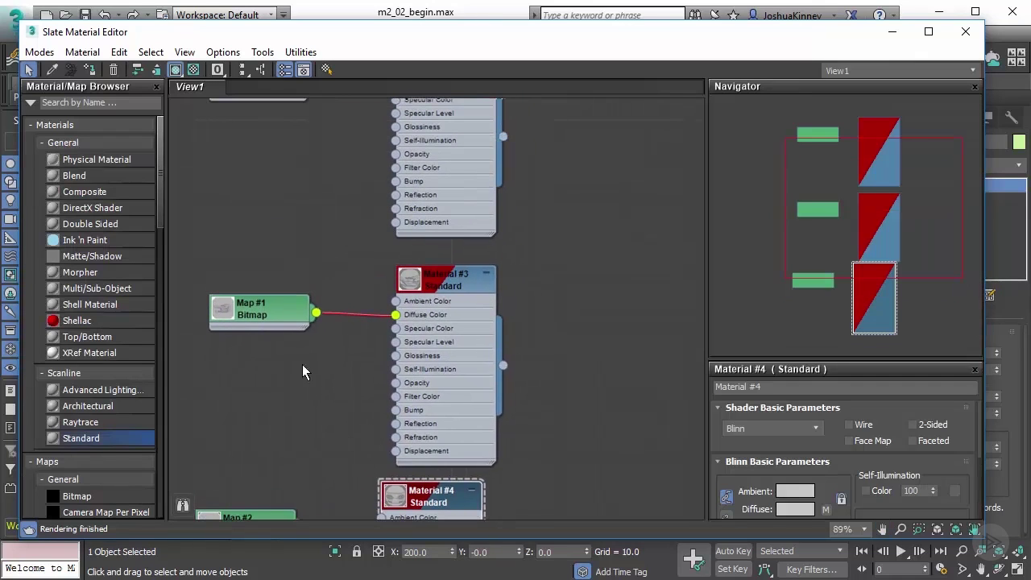
pyautogui.doubleClick(252, 316)
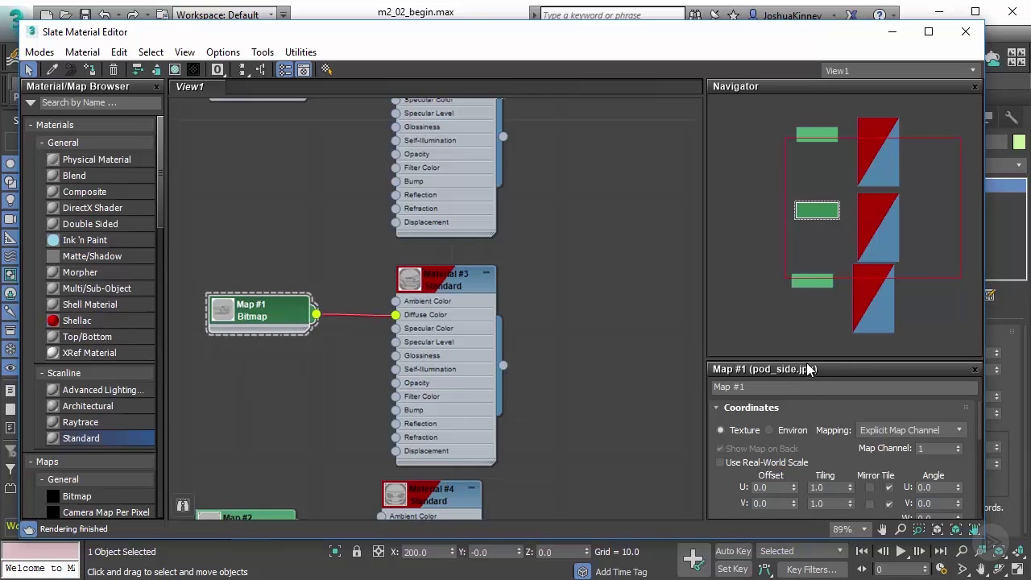
pyautogui.moveTo(806, 359); pyautogui.dragTo(806, 241)
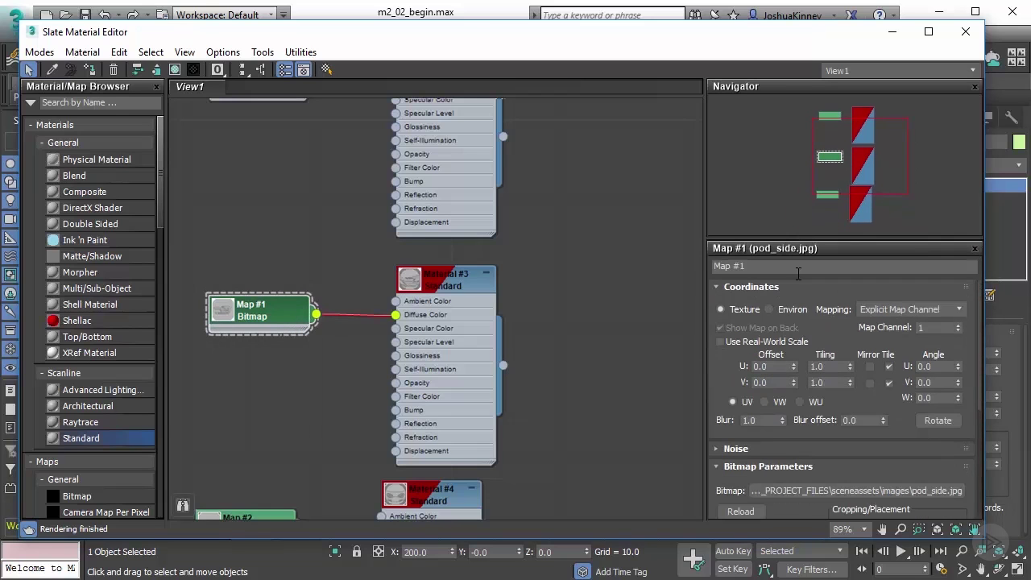
pyautogui.doubleClick(831, 366)
pyautogui.write('-1')
pyautogui.press('Return')
pyautogui.click(965, 33)
# Give the three planes Backface Cull and Freeze in Object Properties, with Show Frozen in Gray off
pyautogui.scroll(-3, 648, 318)
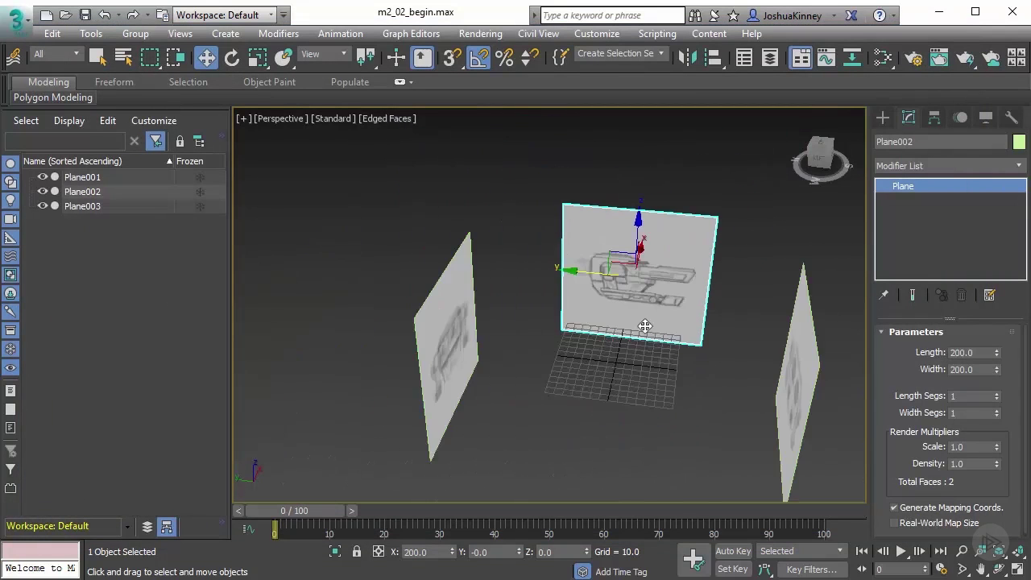
pyautogui.keyDown('alt'); pyautogui.moveTo(602, 315); pyautogui.dragTo(660, 266, button='middle'); pyautogui.keyUp('alt')
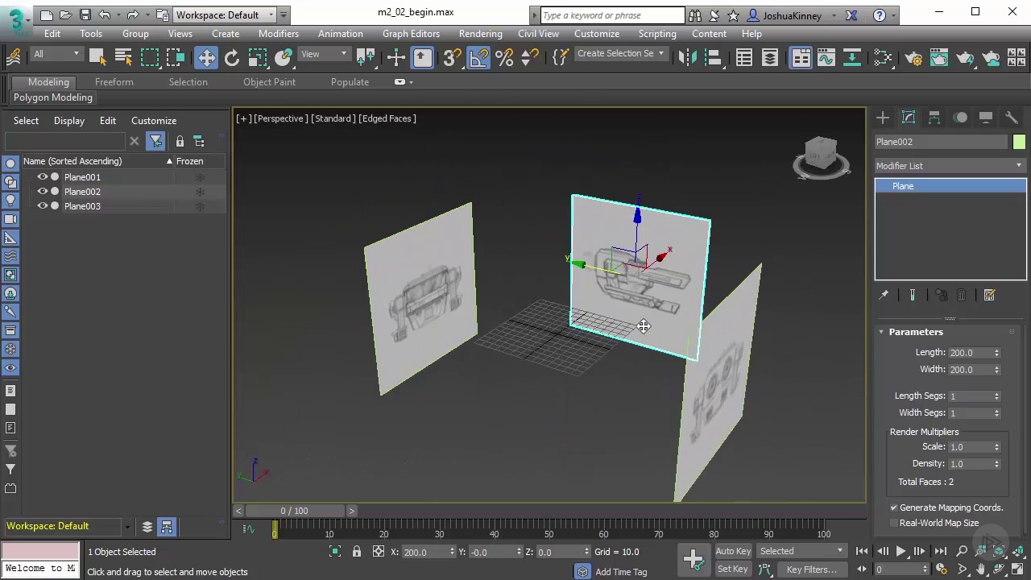
pyautogui.keyDown('alt'); pyautogui.moveTo(647, 324); pyautogui.dragTo(639, 332, button='middle'); pyautogui.keyUp('alt')
pyautogui.scroll(-5, 639, 332)
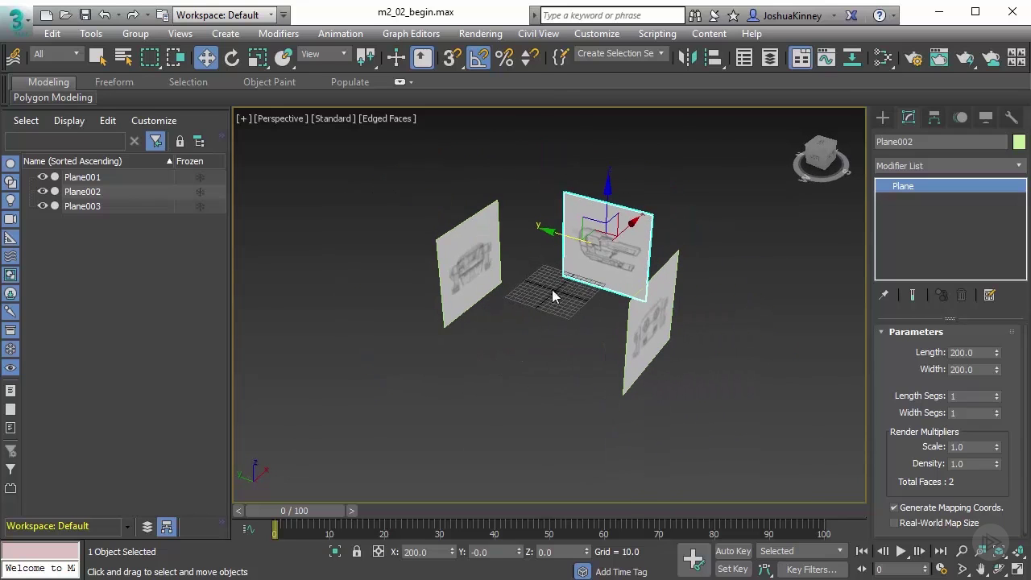
pyautogui.moveTo(720, 390); pyautogui.dragTo(739, 444)
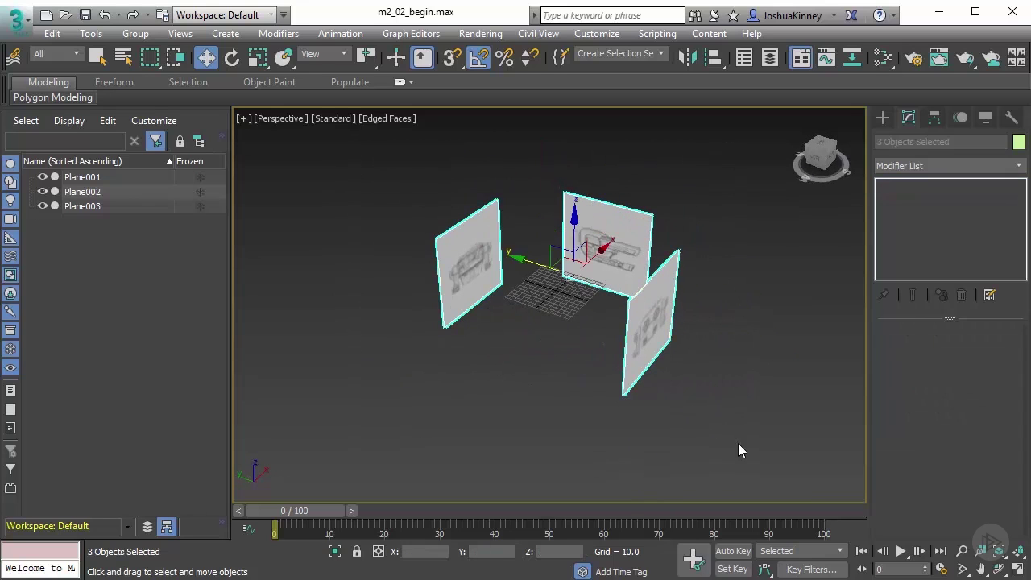
pyautogui.rightClick(653, 296)
pyautogui.click(698, 412)
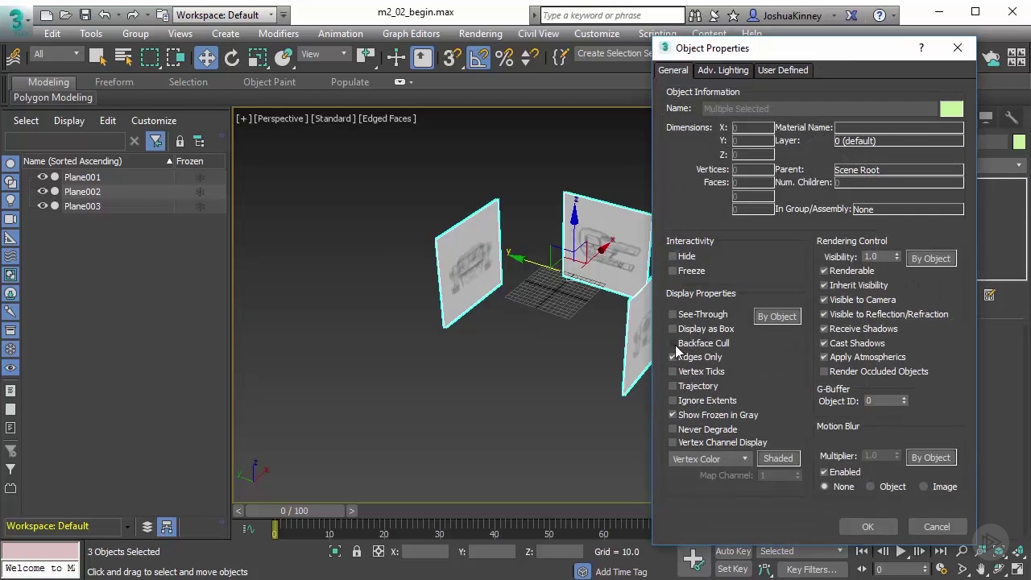
pyautogui.click(673, 343)
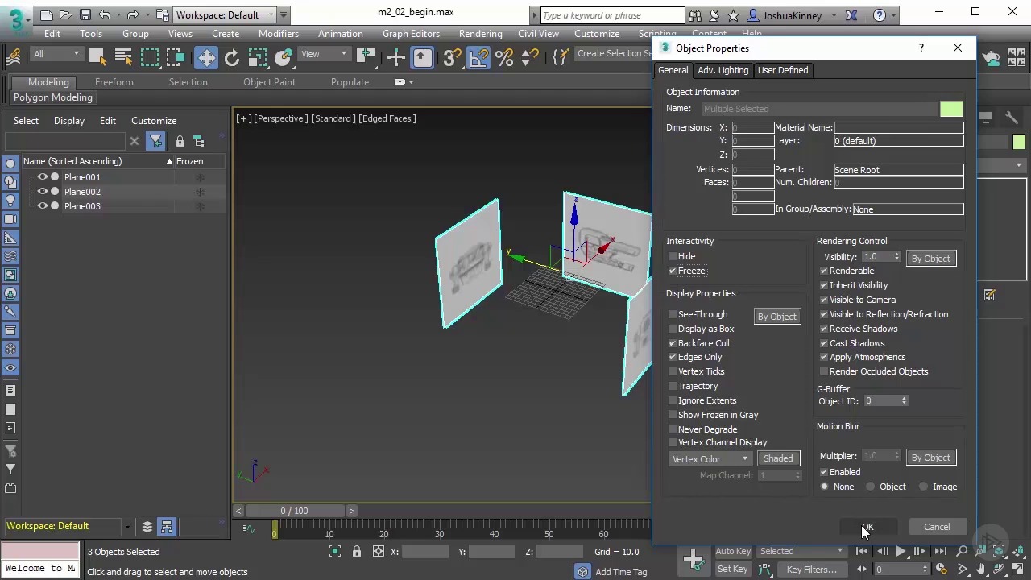
pyautogui.click(865, 527)
pyautogui.keyDown('alt'); pyautogui.moveTo(604, 307); pyautogui.dragTo(585, 343, button='middle'); pyautogui.keyUp('alt')
pyautogui.scroll(3, 574, 316)
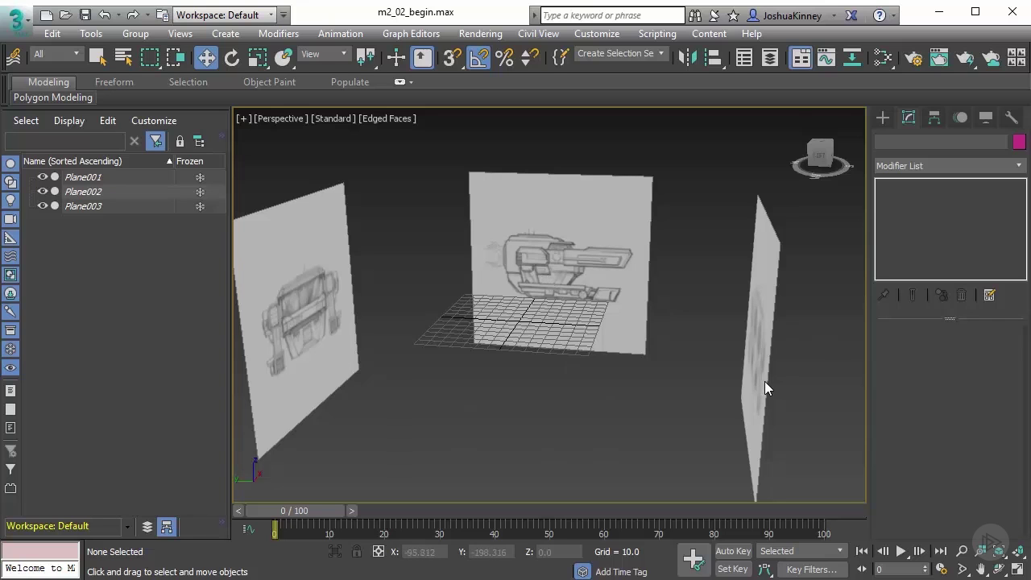
pyautogui.press('f')
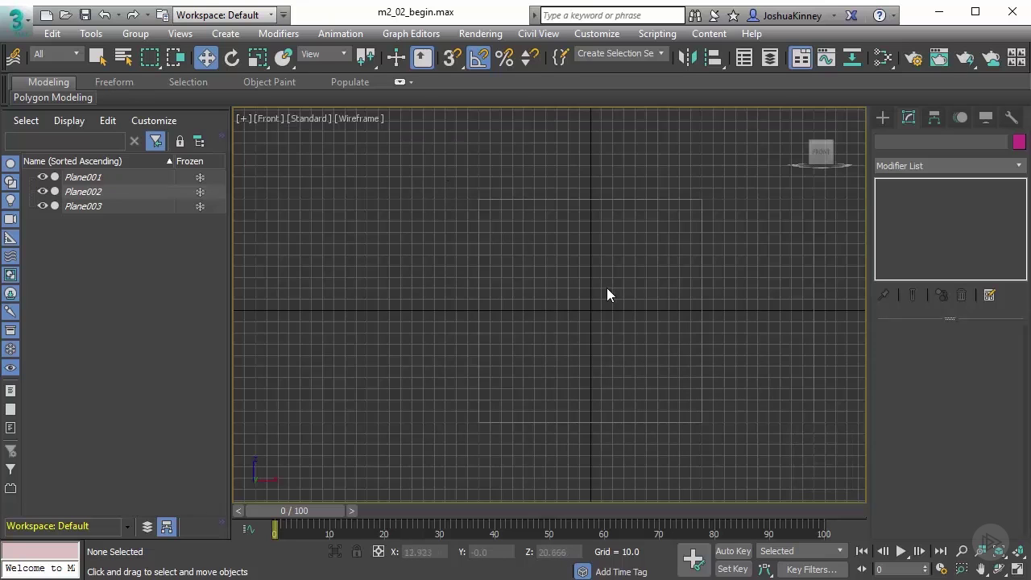
pyautogui.press('F3')
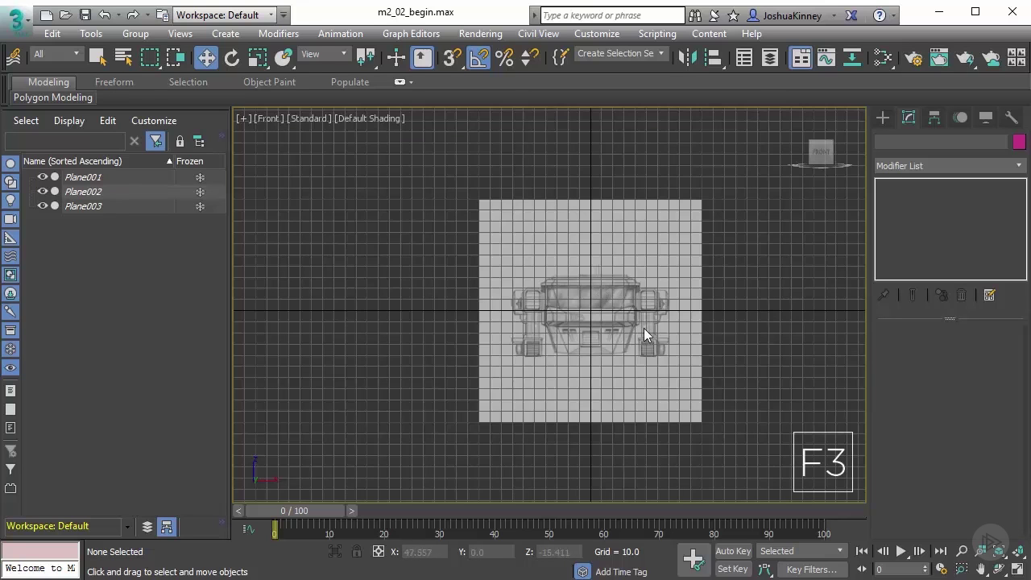
pyautogui.press('g')
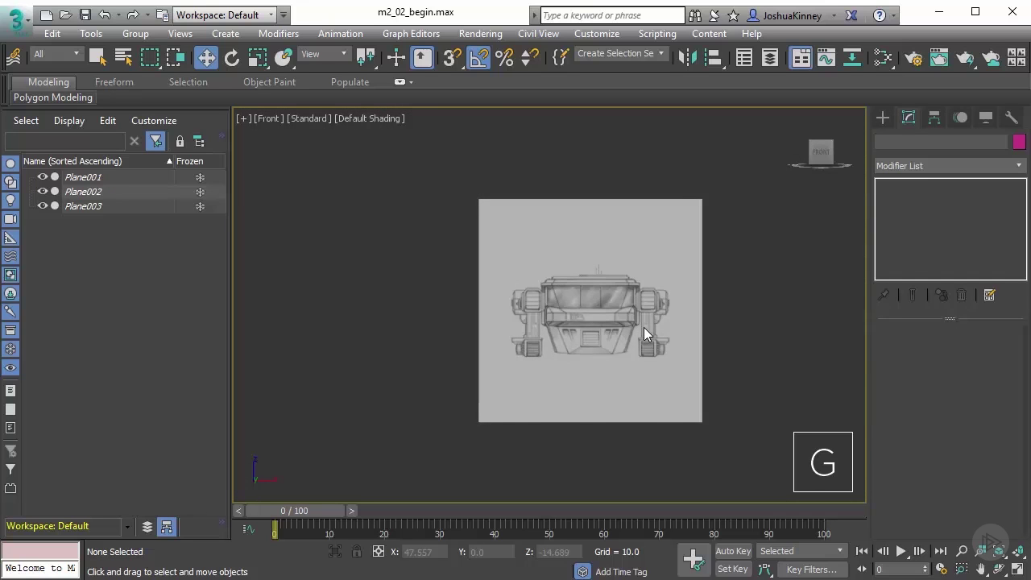
pyautogui.press('super+shift')
pyautogui.press('l')
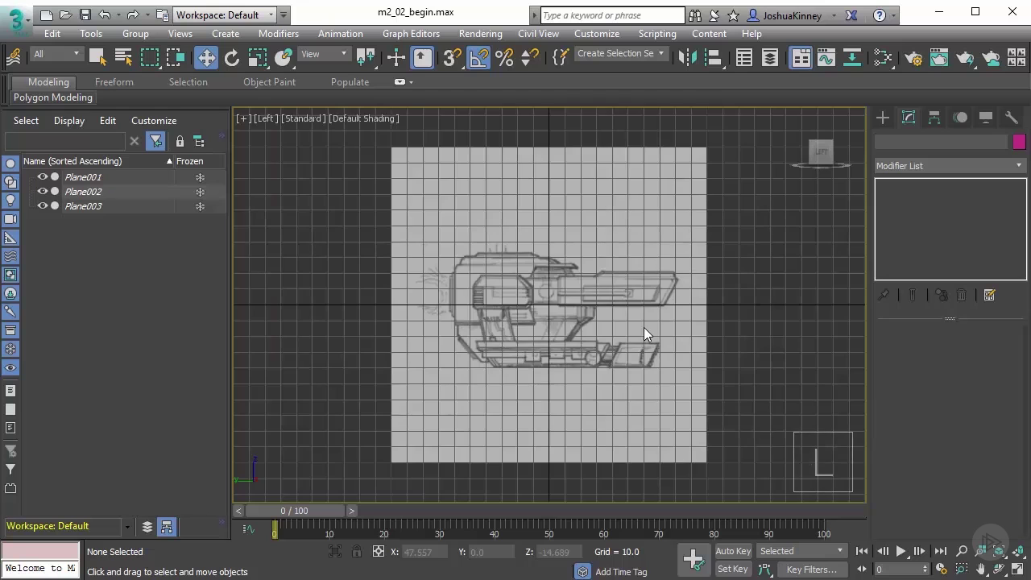
pyautogui.press('g')
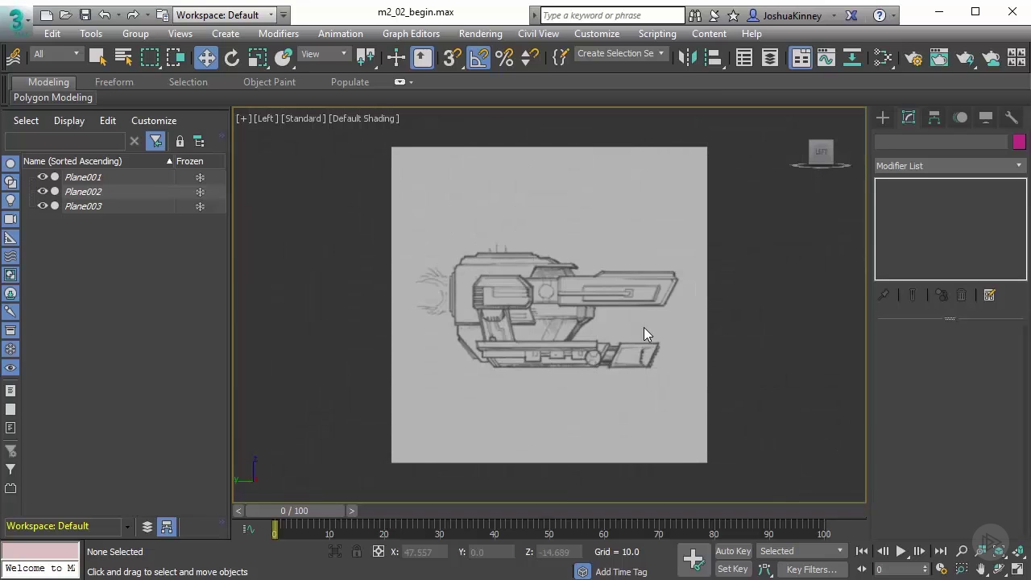
pyautogui.press('v')
pyautogui.press('k')
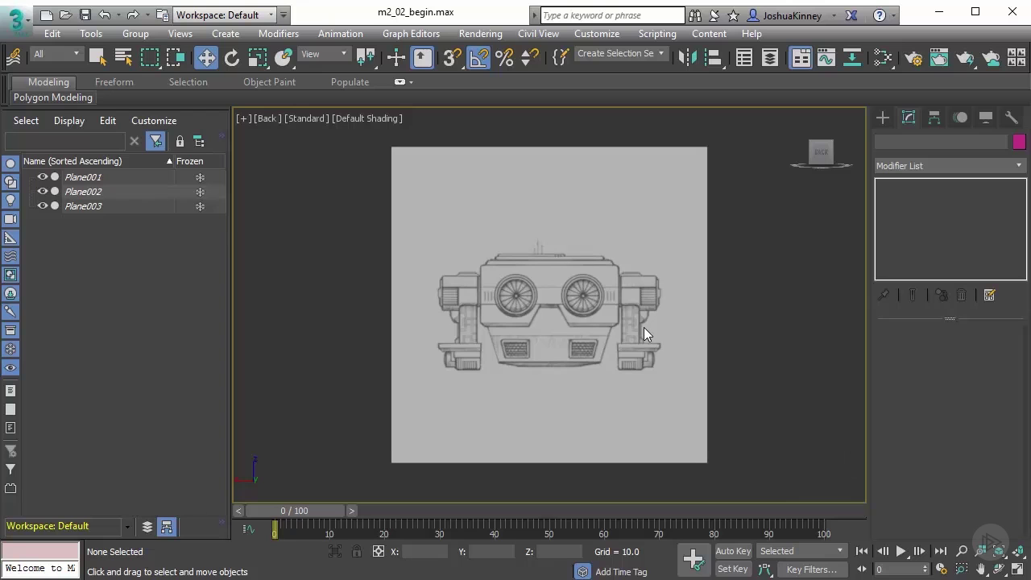
pyautogui.press('f')
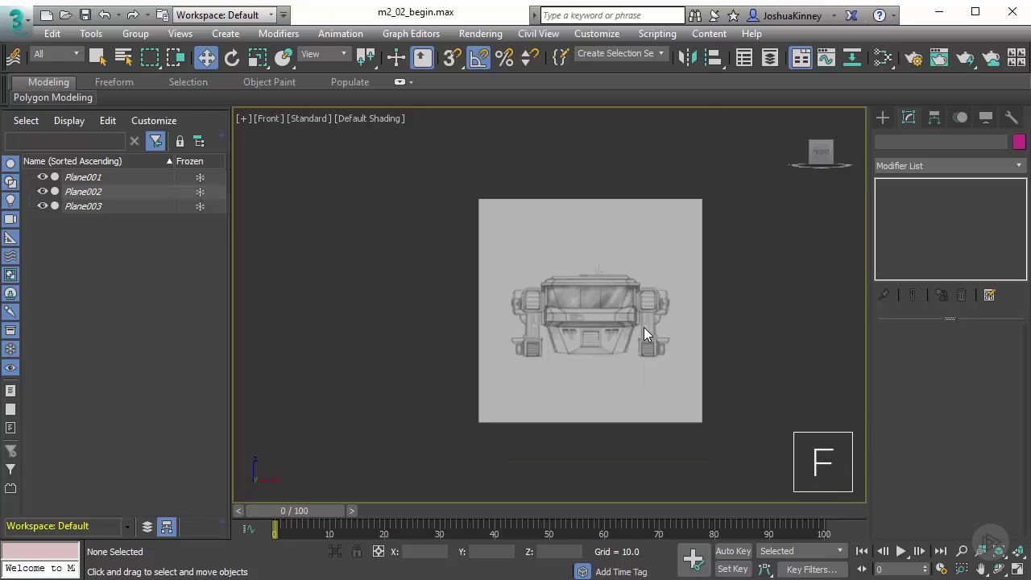
pyautogui.press('l')
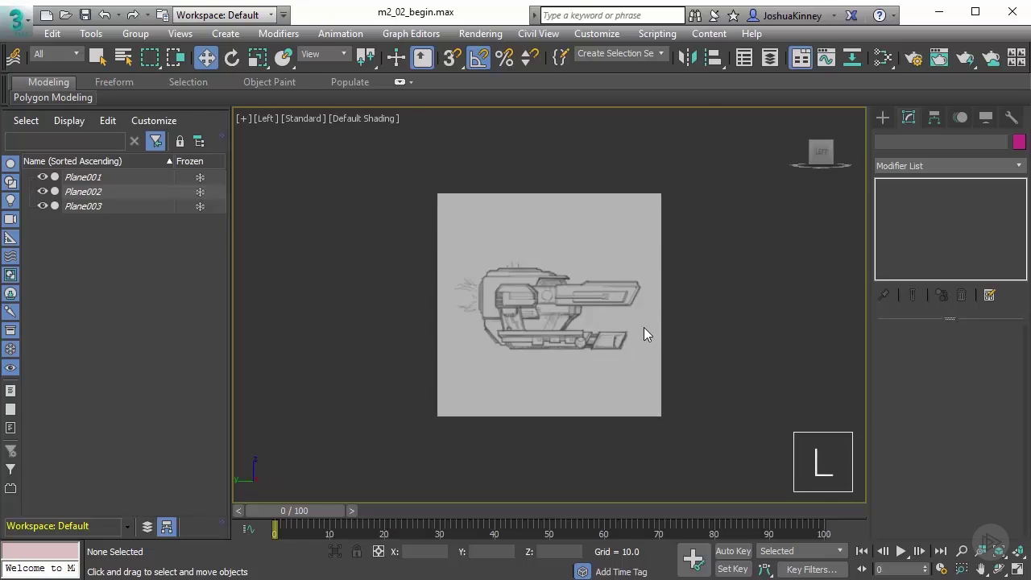
pyautogui.press('v')
pyautogui.press('k')
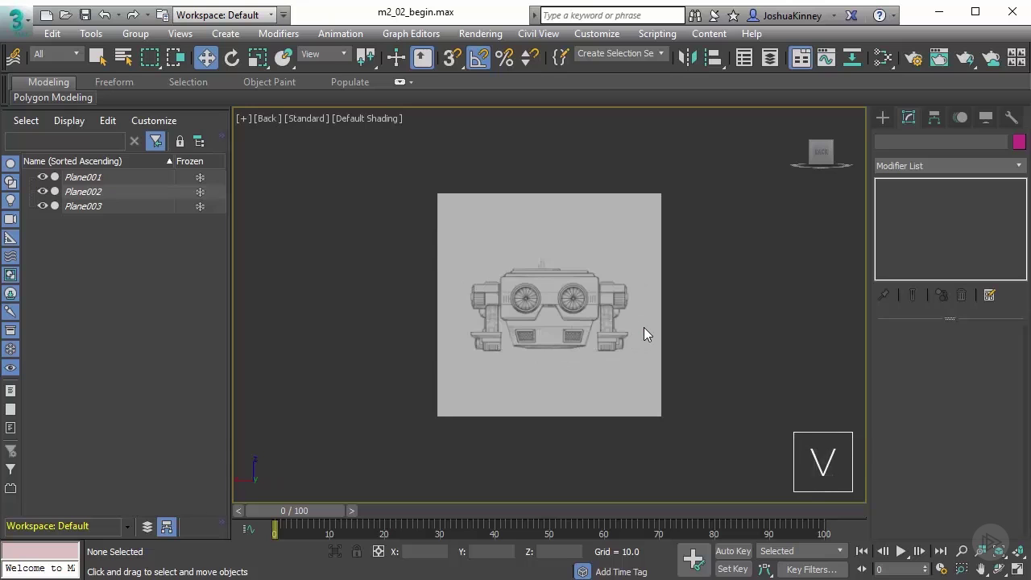
pyautogui.press('p')
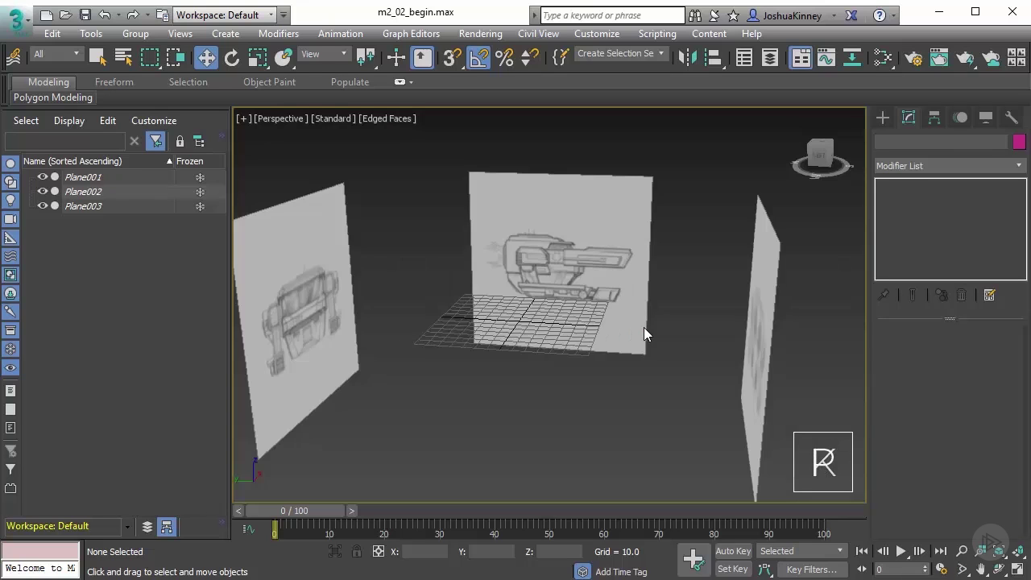